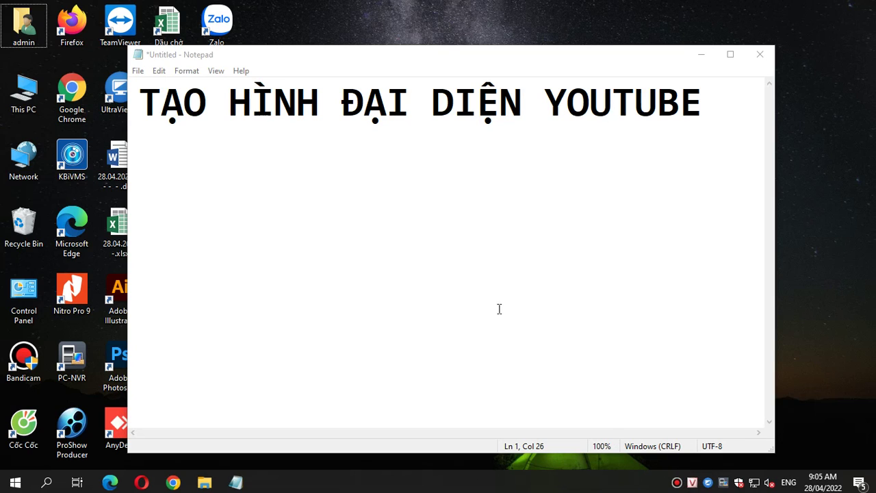
Add the lines 'HÌNH CHUẨN: 1920X1080' and 'TẠO BẰNG PHOTOSHOP' under the note title, then minimize Notepad
click(713, 106)
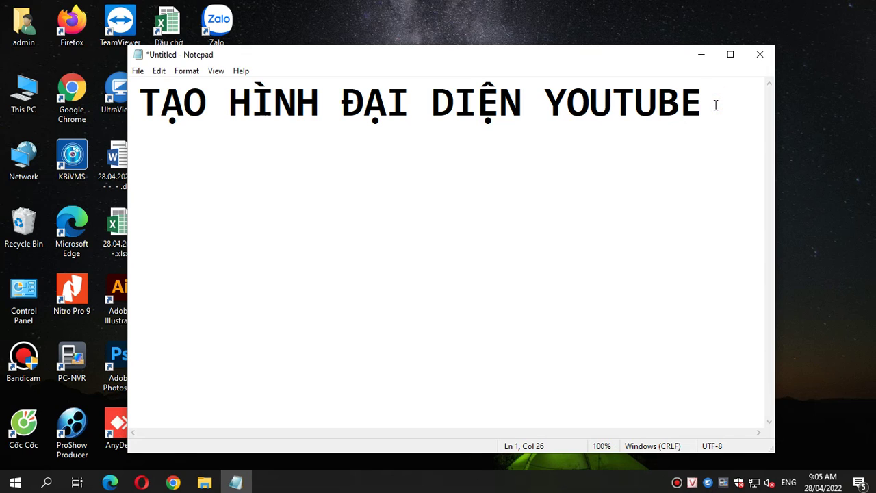
key(Return)
text(HÌNH)
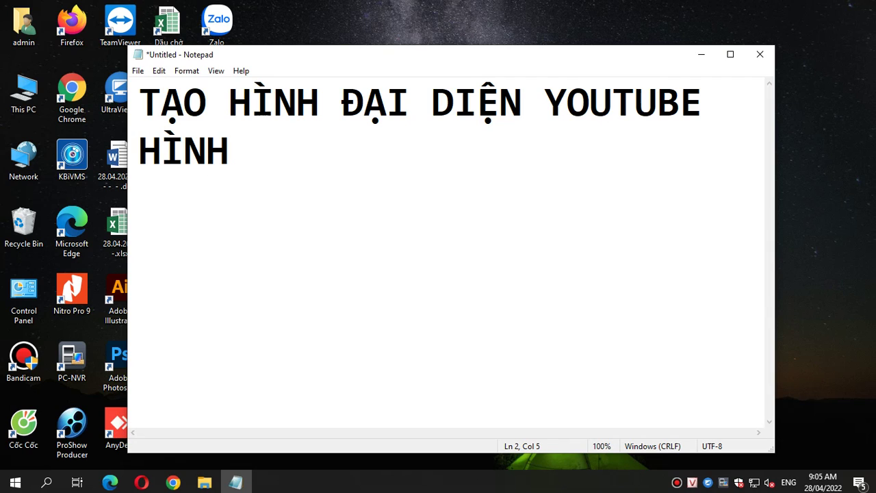
text( CHUÂN)
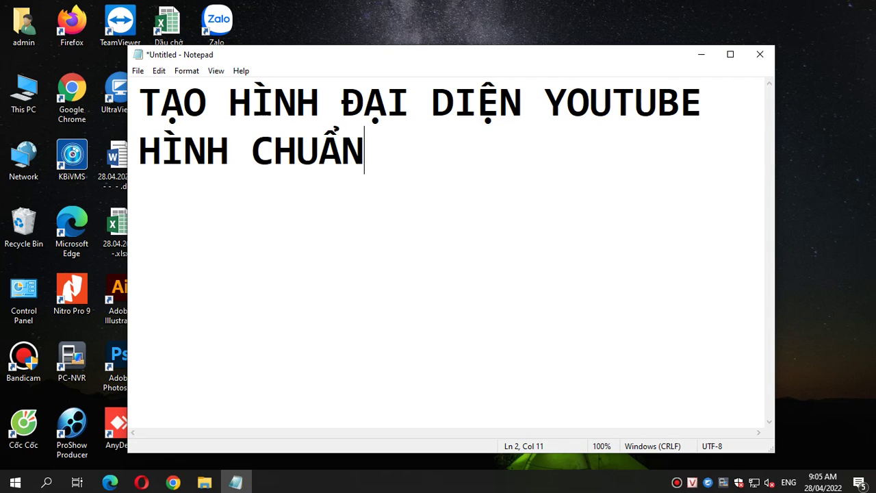
text(: 19)
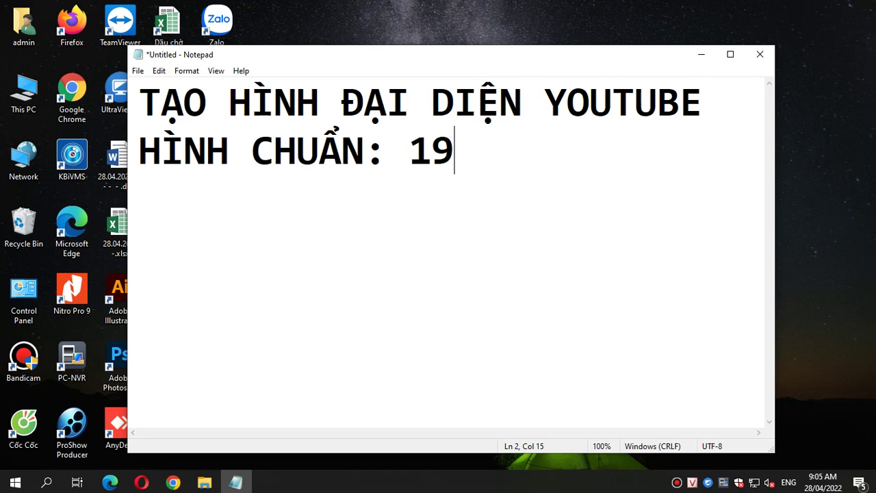
text(20)
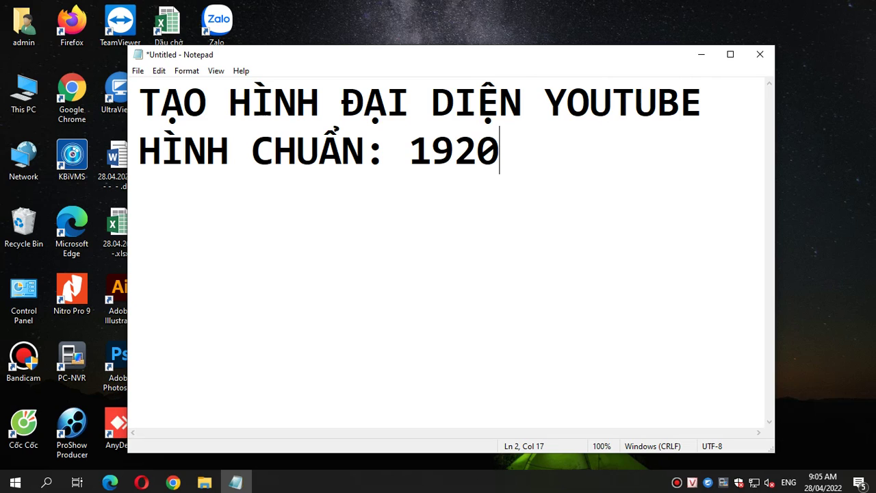
text(X1)
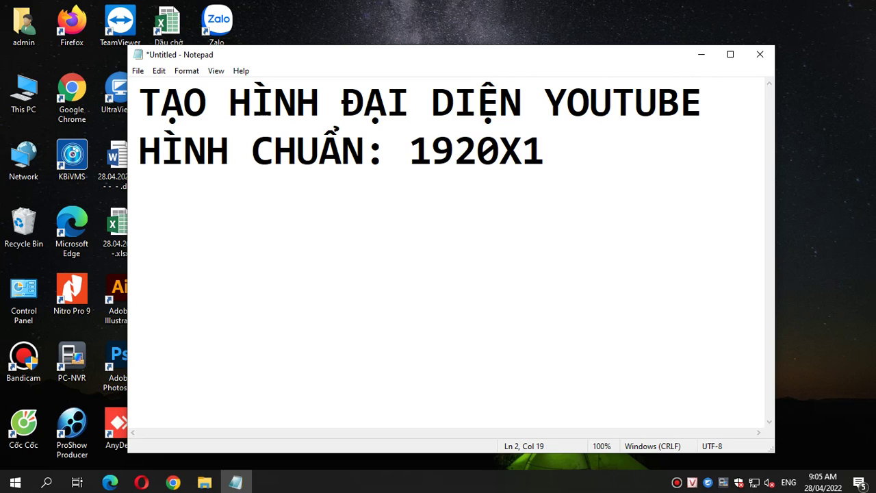
text(080)
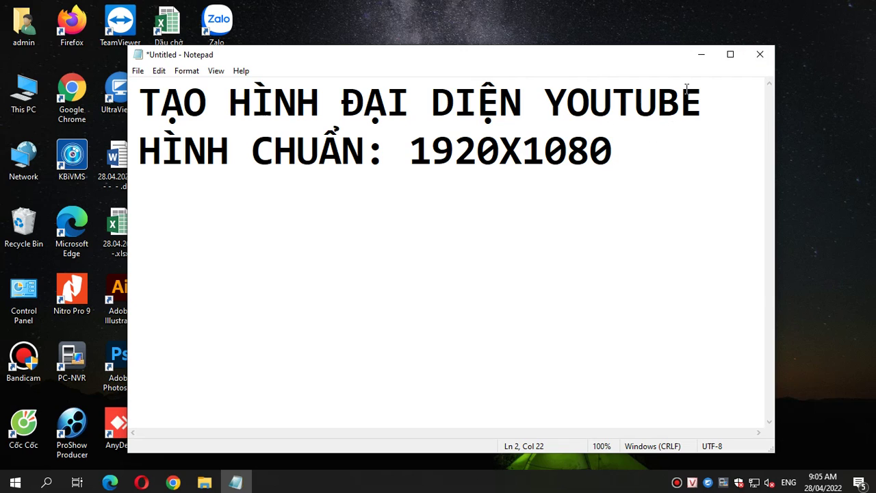
key(Return)
text(TA)
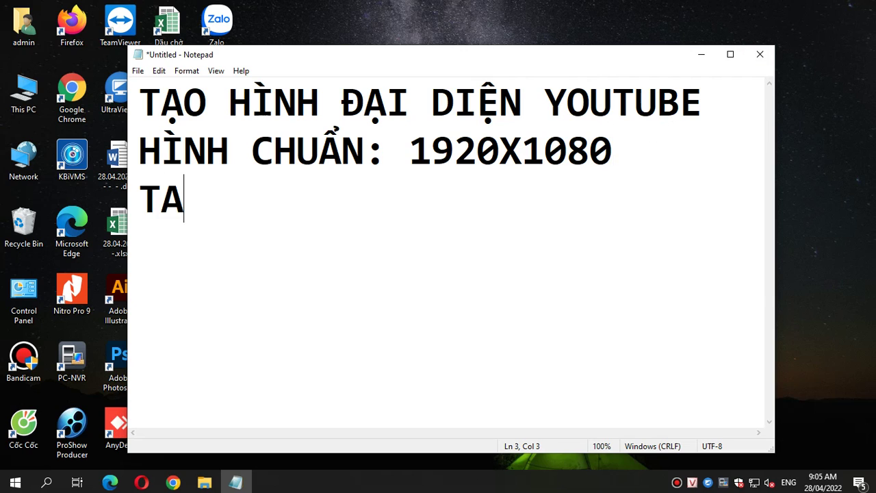
text(OH)
key(BackSpace)
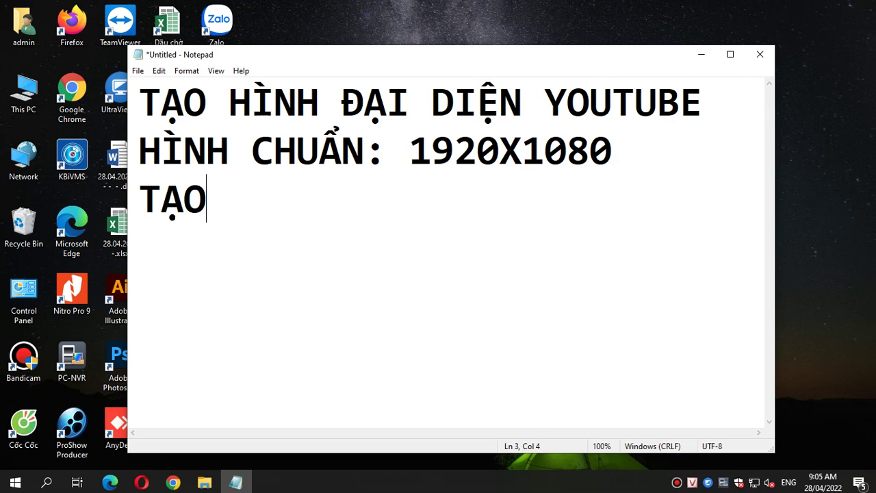
text( BĂN)
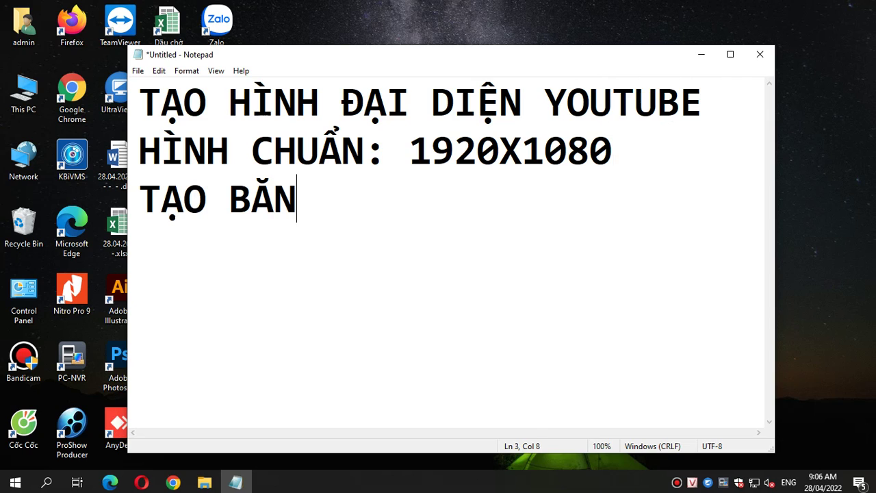
key(BackSpace)
key(BackSpace)
text(ẰNG PHOTOS)
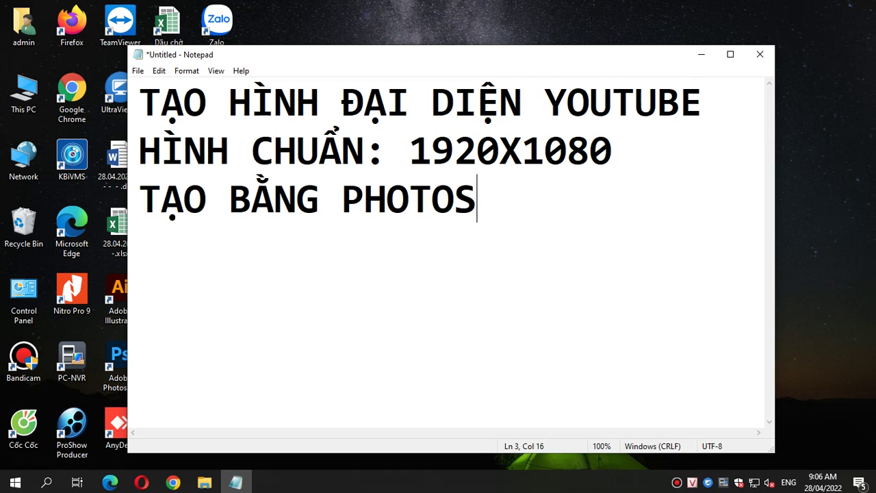
text(HOP)
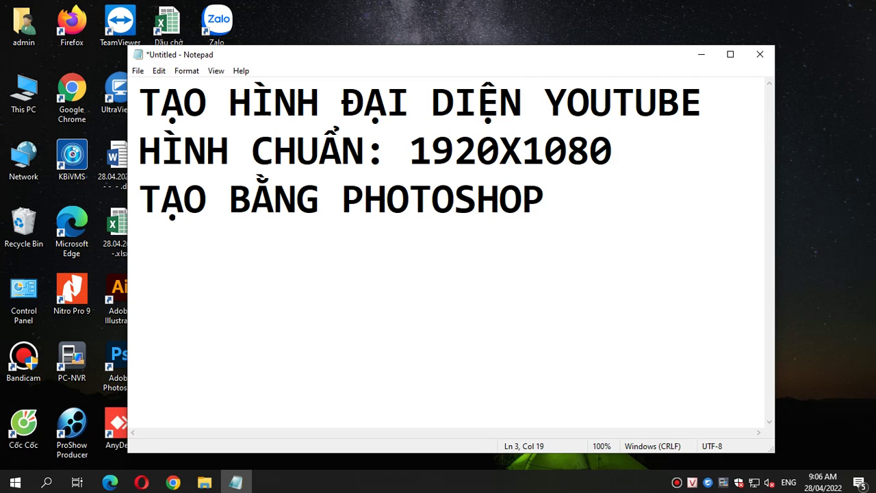
click(701, 55)
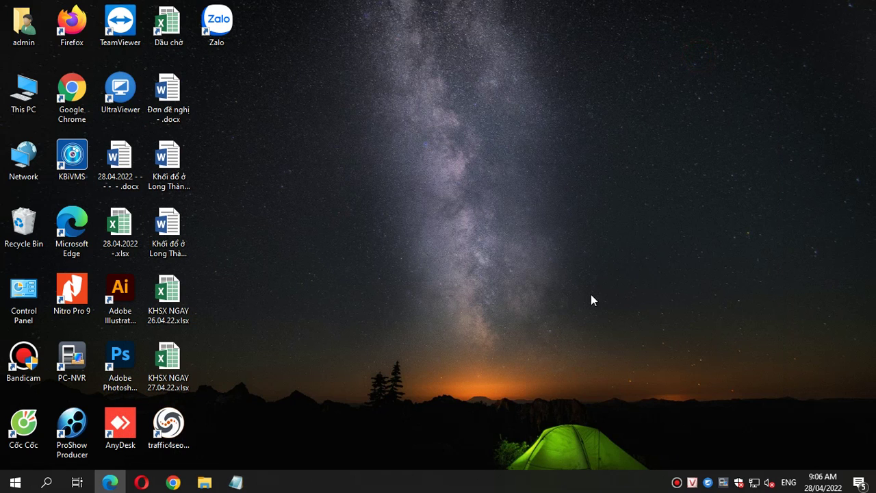
Launch Adobe Photoshop from its desktop shortcut and wait for the Home screen
double_click(113, 367)
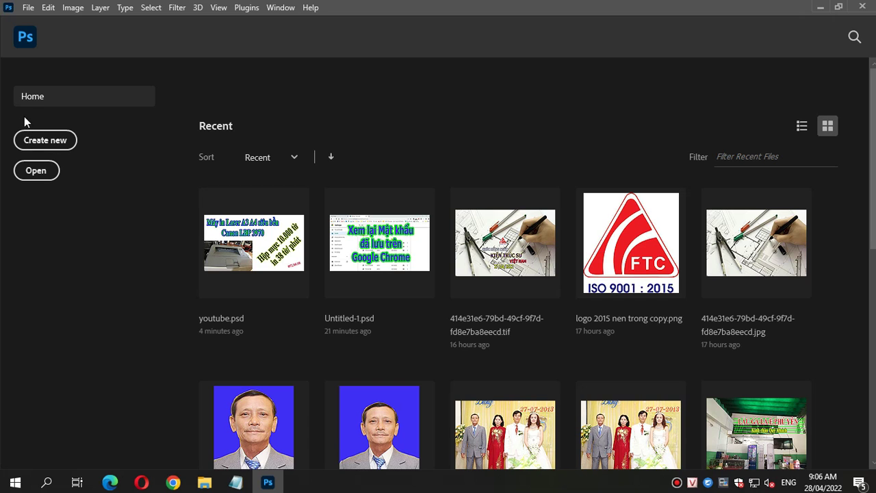
Create a new blank white document of 1920 × 1080 pixels
click(64, 143)
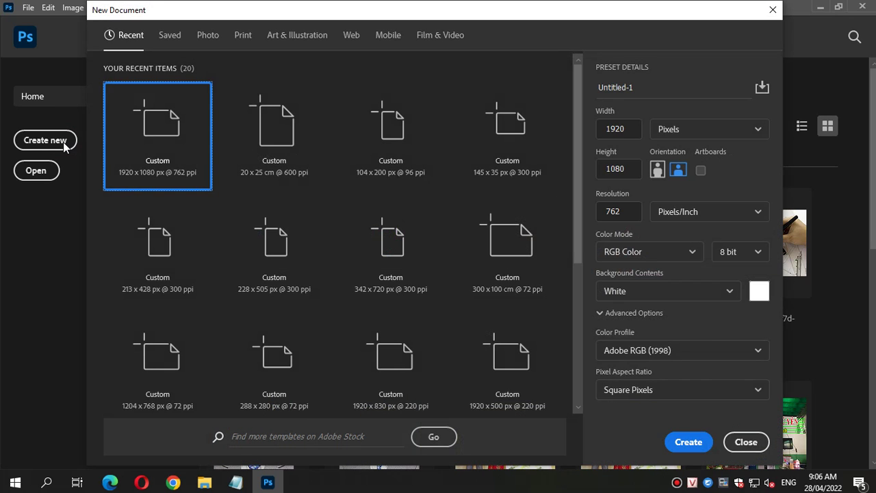
click(629, 130)
drag(632, 129, 606, 129)
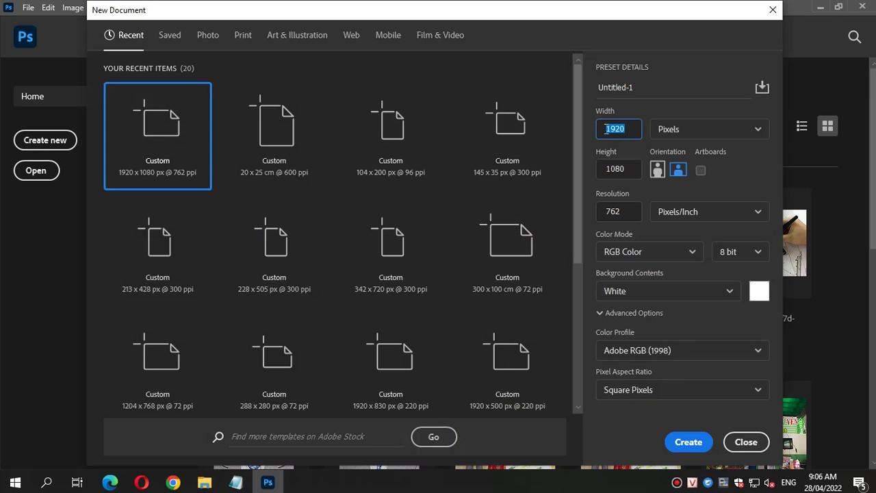
text(19)
drag(629, 171, 592, 169)
text(1)
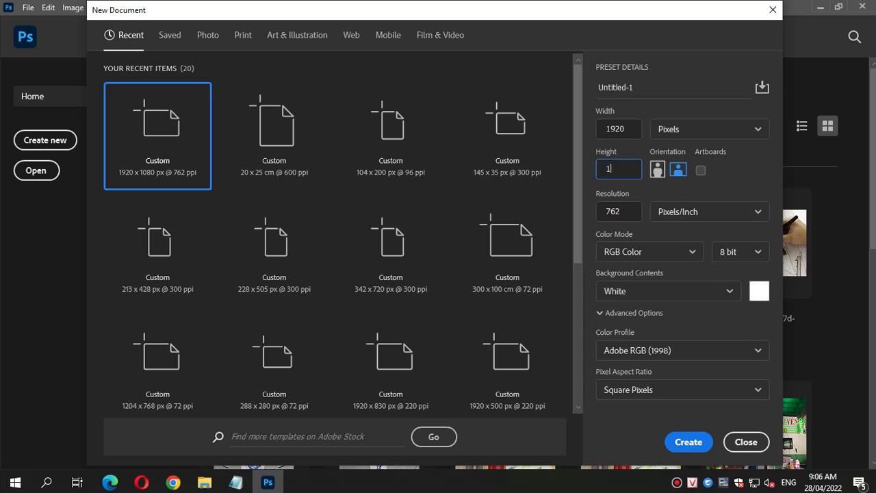
text(080)
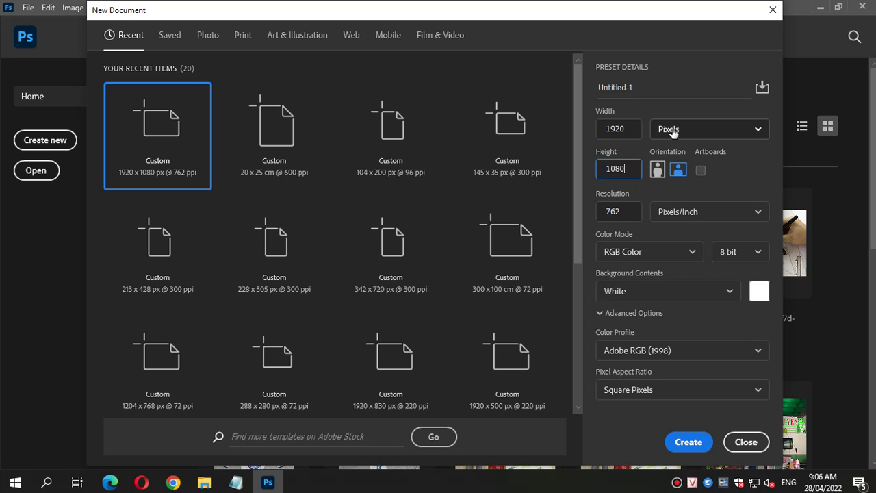
click(698, 130)
click(688, 442)
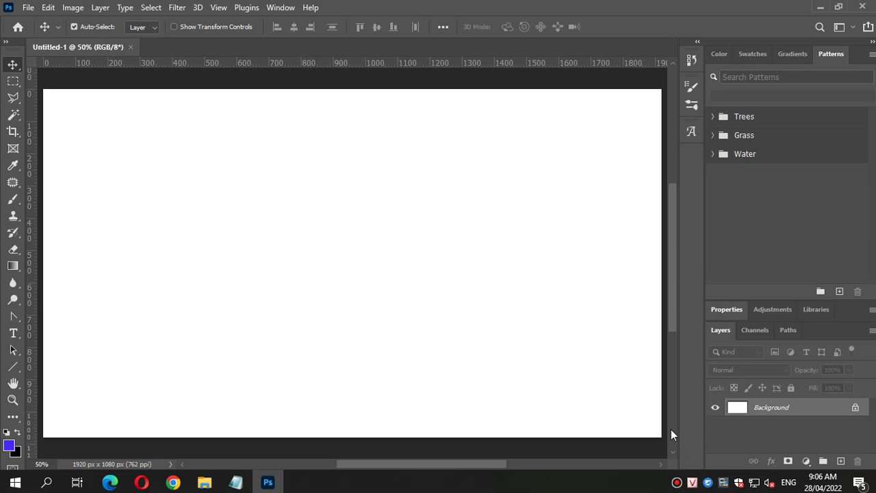
Open Chrome and run a Google search for 'logo youtube'
click(174, 483)
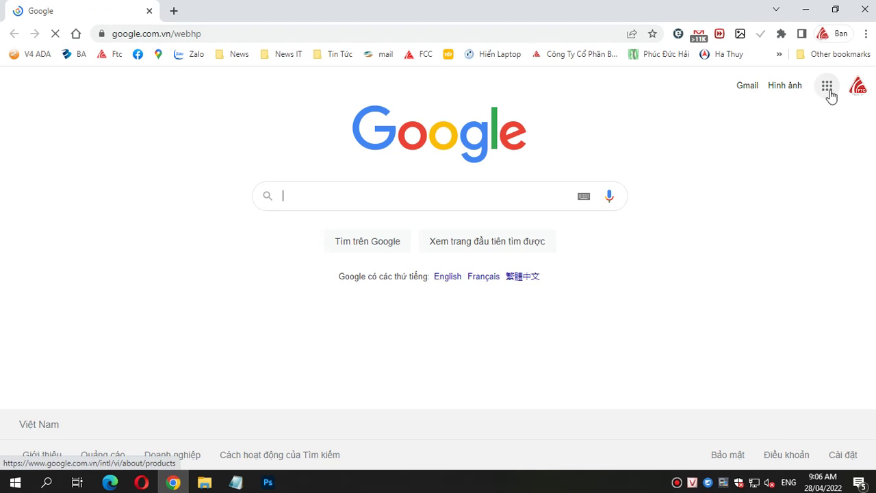
click(295, 200)
text(L)
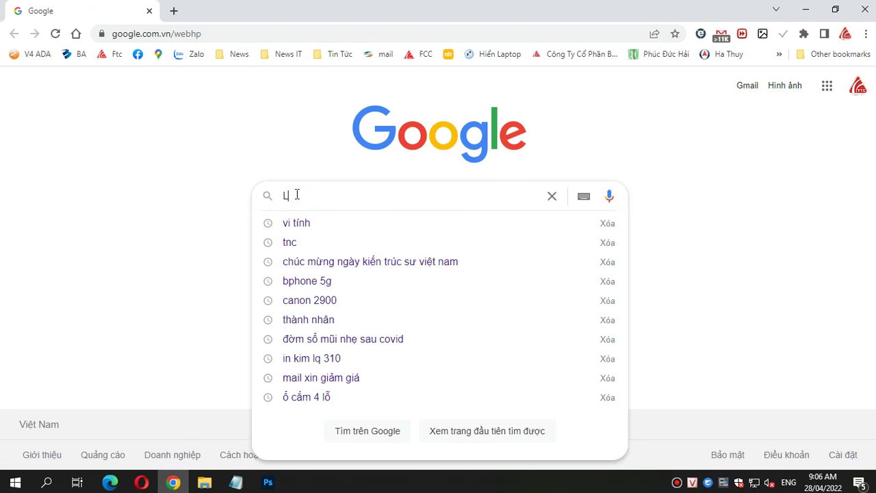
text(OGO)
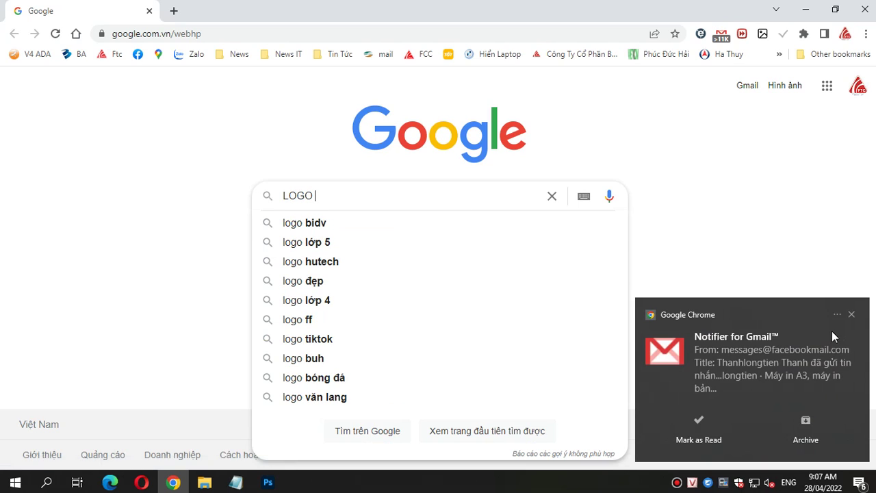
click(850, 316)
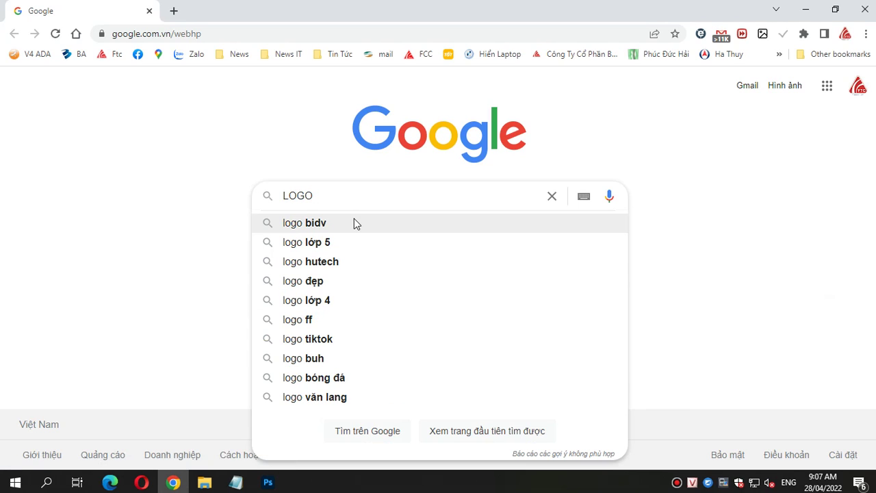
text( YOU)
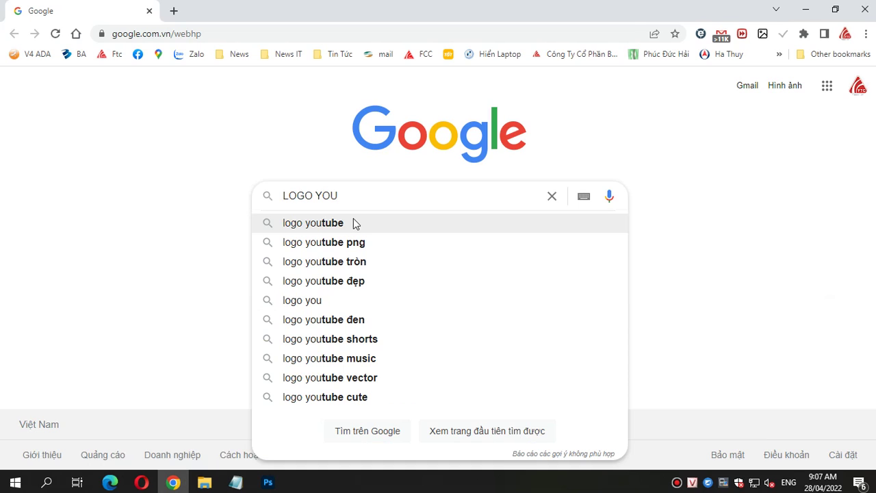
click(354, 220)
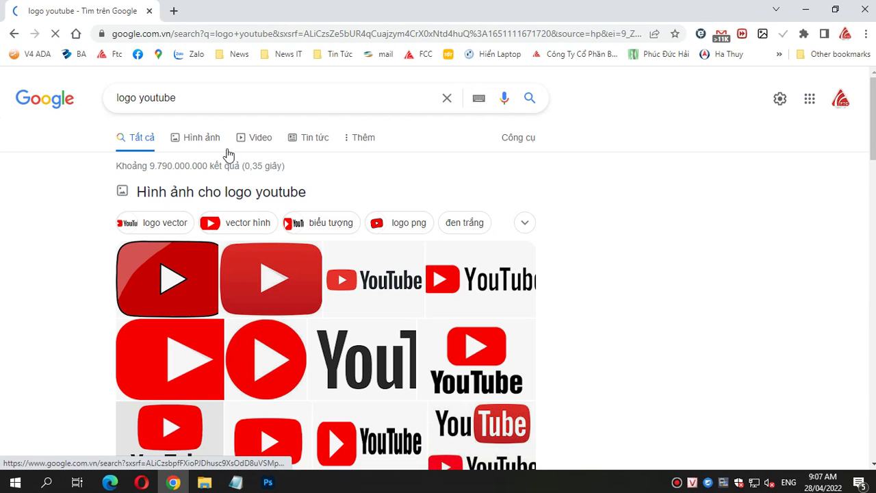
Switch to image results for 'logo youtube', filtered to large images
click(198, 139)
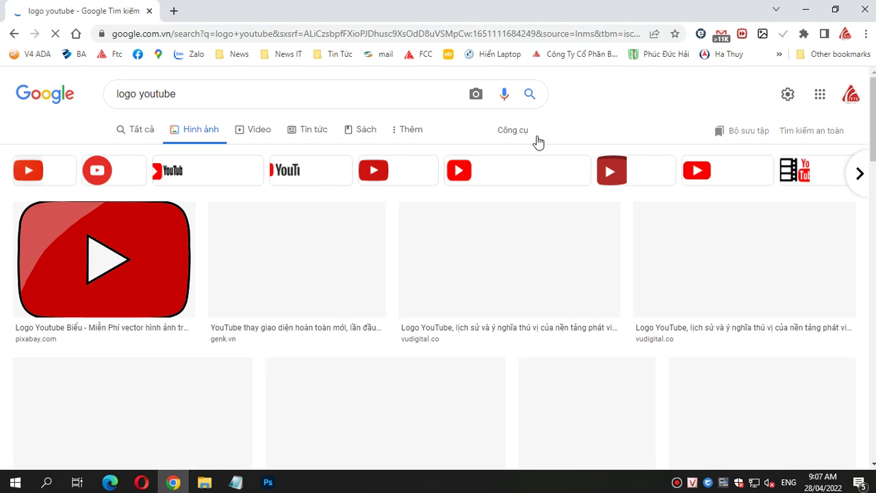
click(528, 135)
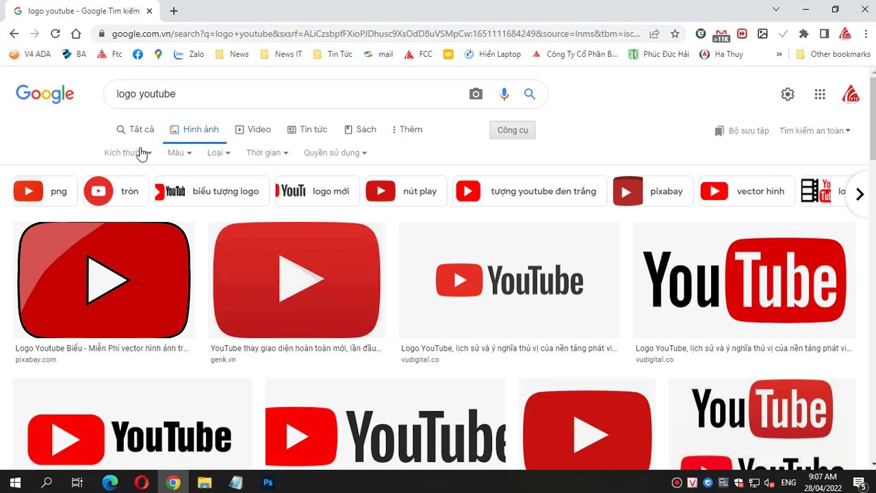
click(141, 151)
click(132, 197)
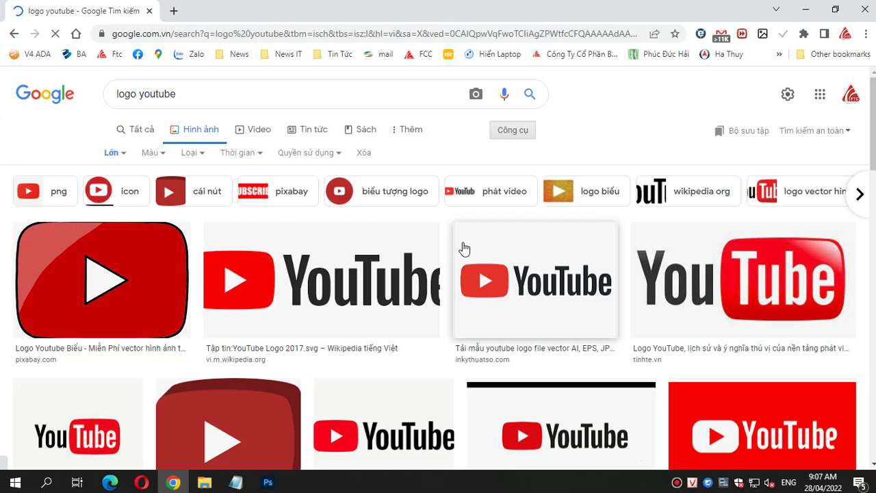
Browse the results and open the Cleanpng transparent YouTube logo in the preview panel
scroll(465, 248, down, 1)
scroll(464, 248, down, 1)
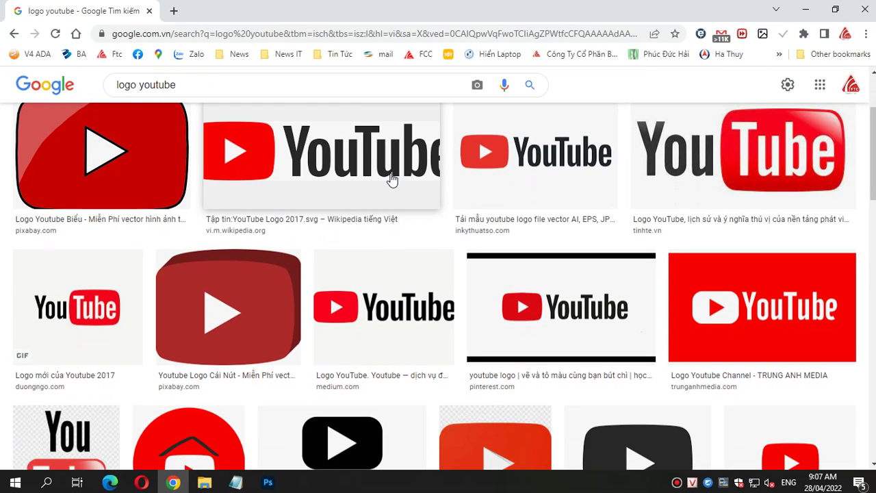
scroll(392, 179, down, 1)
scroll(392, 180, down, 2)
scroll(393, 179, down, 1)
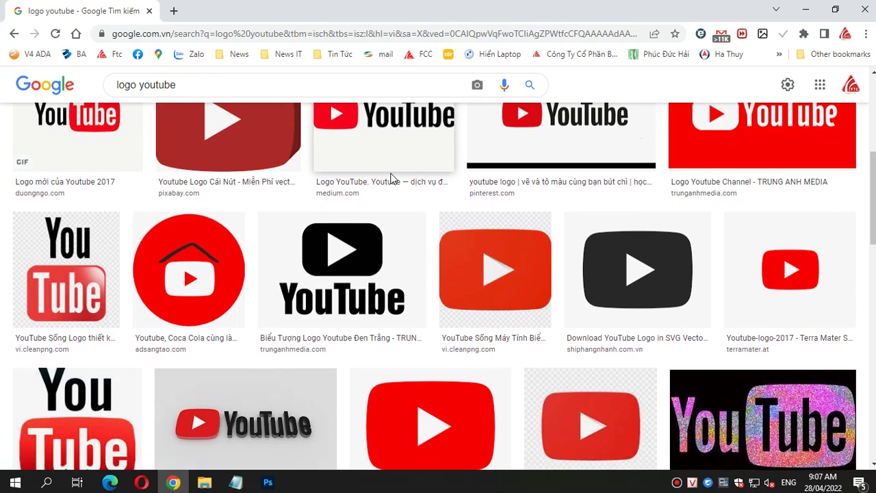
scroll(392, 179, down, 2)
scroll(267, 183, down, 2)
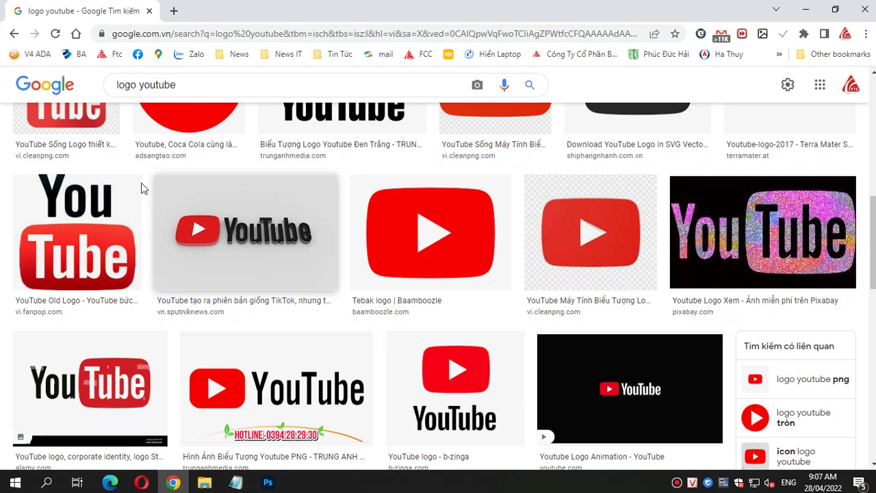
click(82, 213)
scroll(178, 241, up, 2)
scroll(103, 249, up, 2)
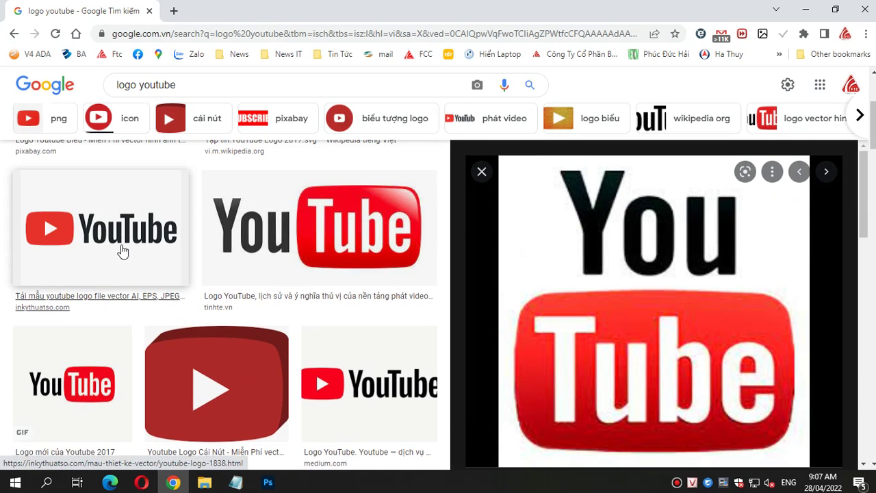
click(481, 171)
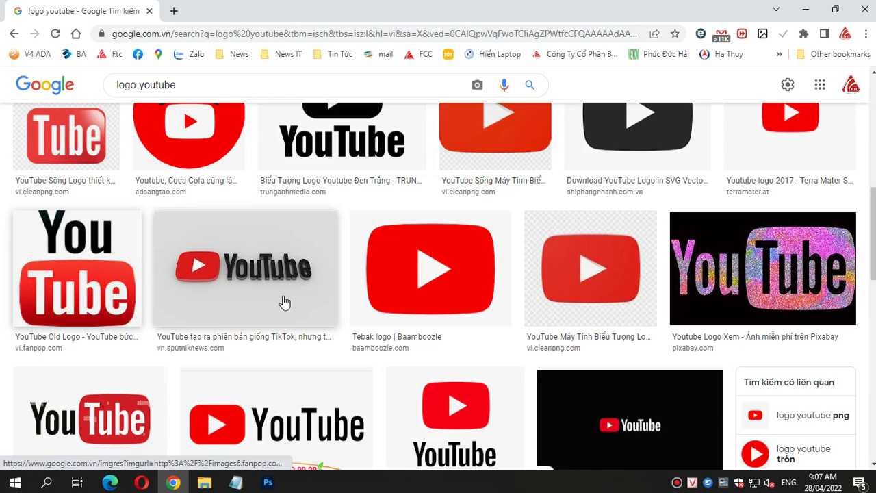
click(67, 247)
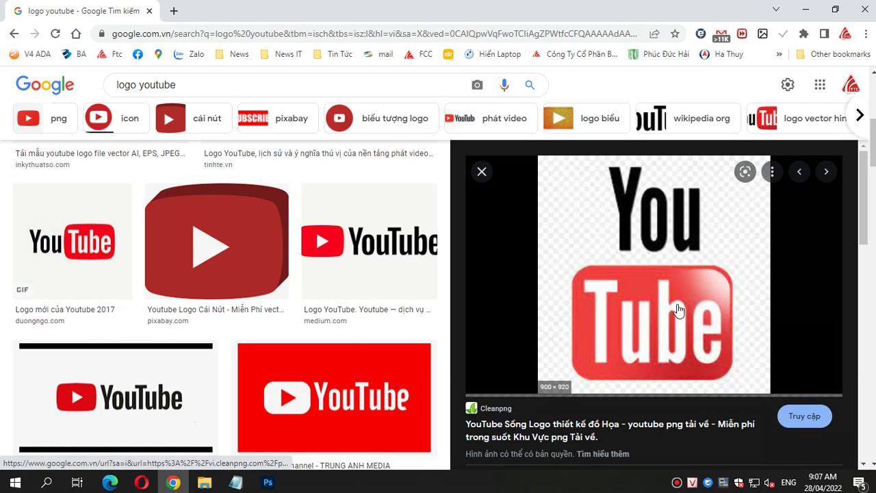
Save the previewed YouTube logo as a JPG on the Desktop and minimize Chrome
right_click(643, 289)
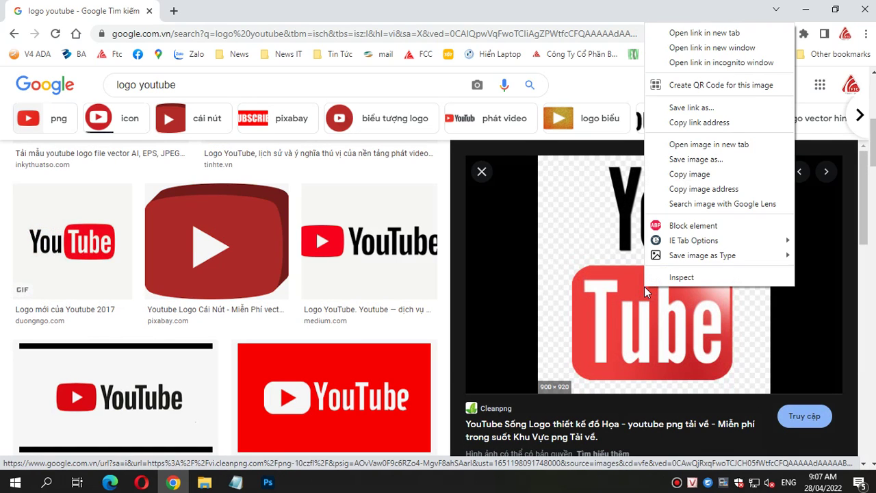
click(692, 158)
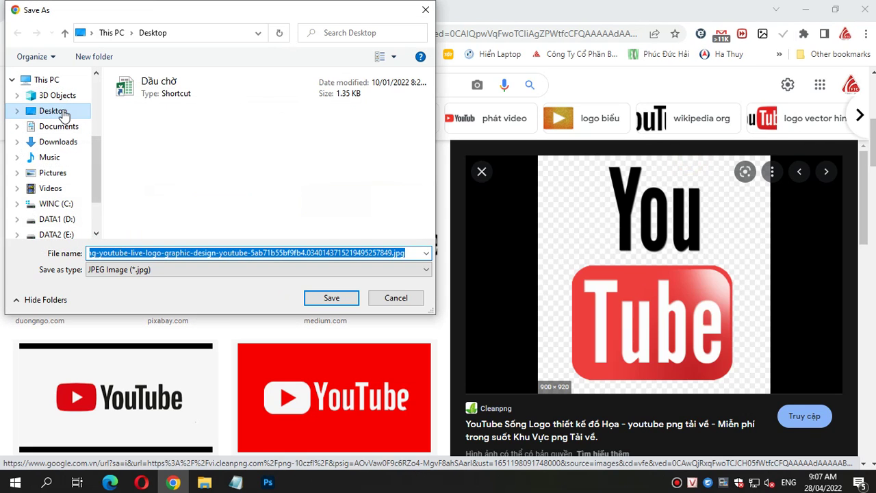
click(62, 111)
click(333, 299)
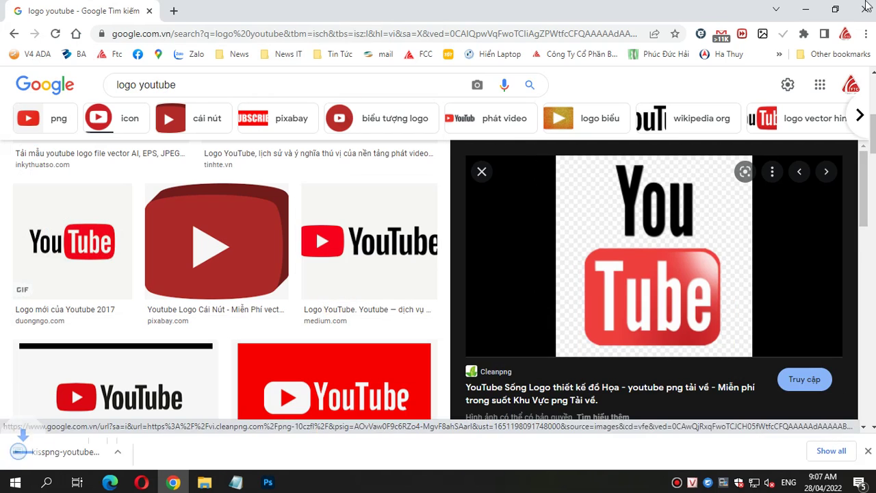
click(267, 482)
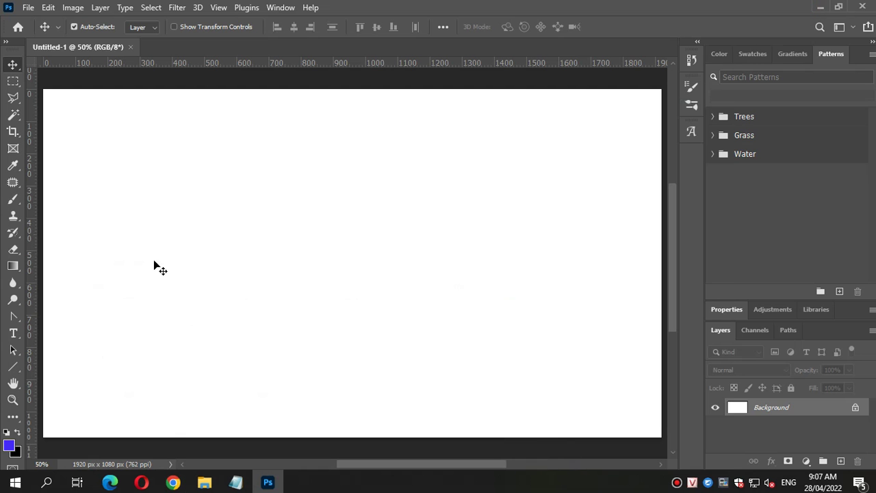
Open the kisspng YouTube logo JPG from the Desktop, select all, and return to Untitled-1
click(27, 8)
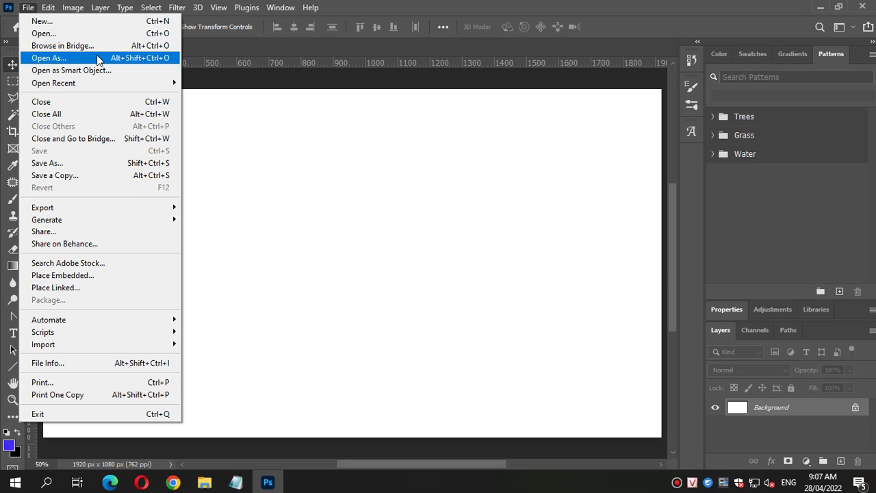
click(61, 33)
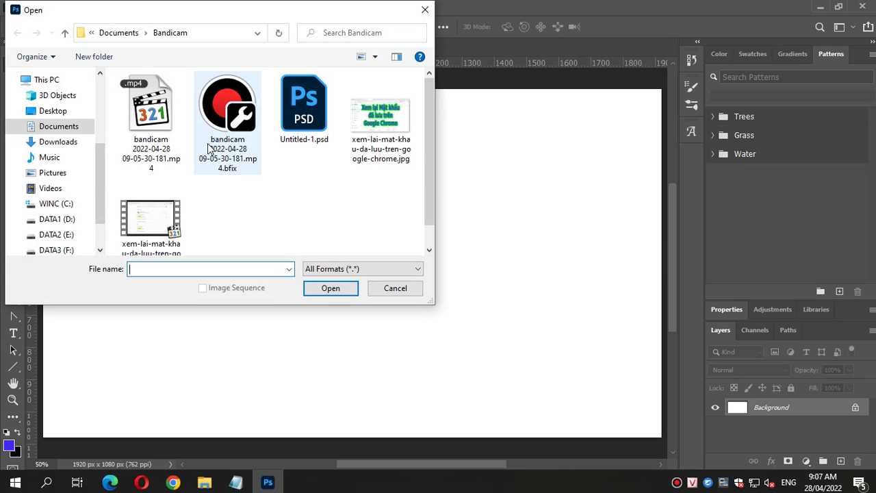
click(46, 110)
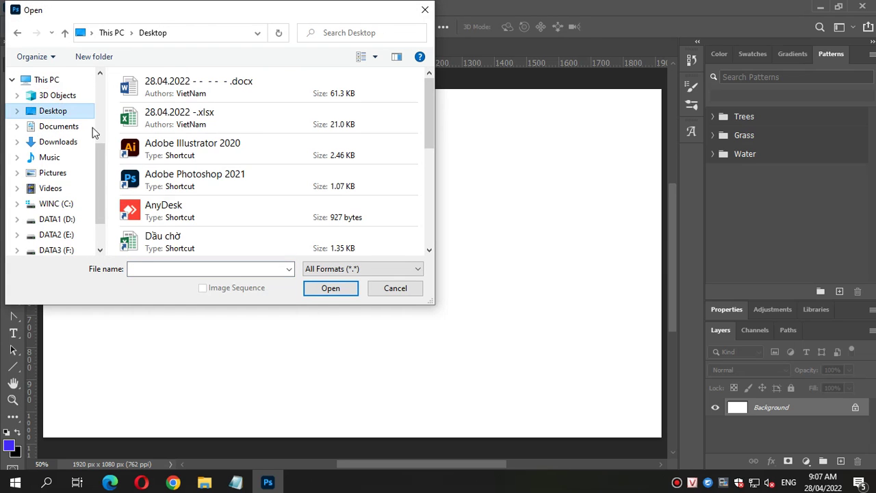
click(216, 213)
scroll(216, 215, down, 2)
scroll(216, 215, down, 3)
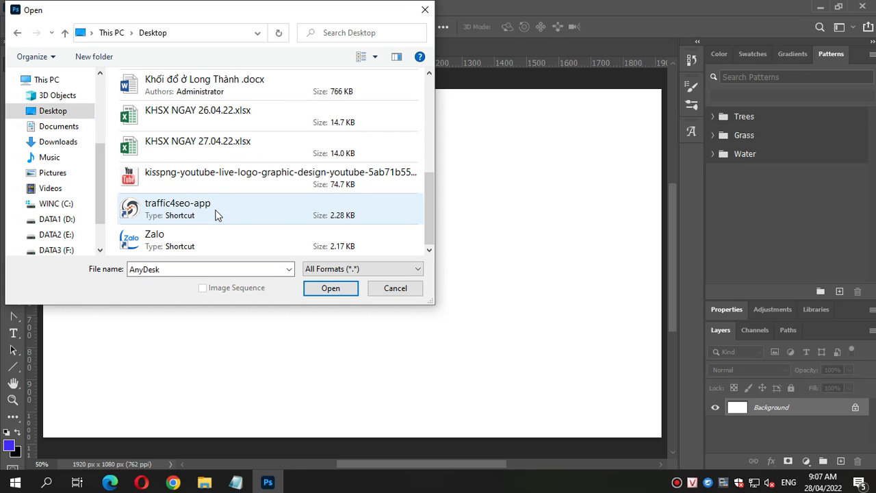
double_click(216, 183)
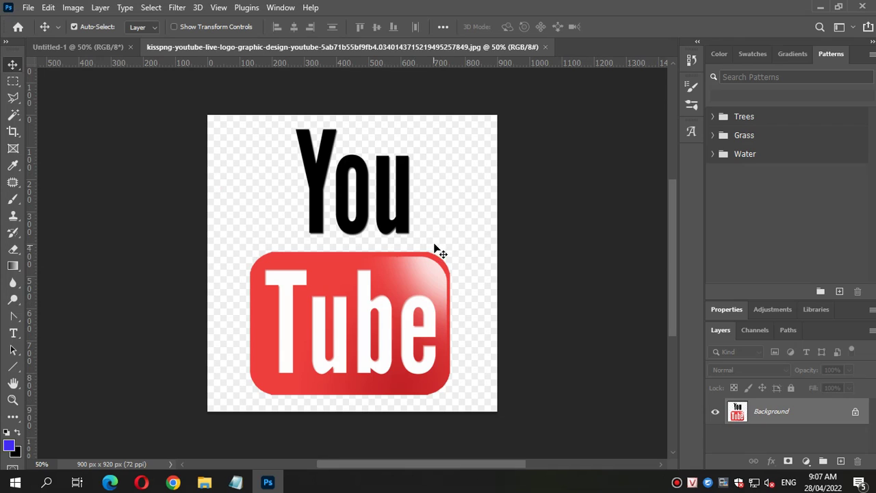
key(ctrl+a)
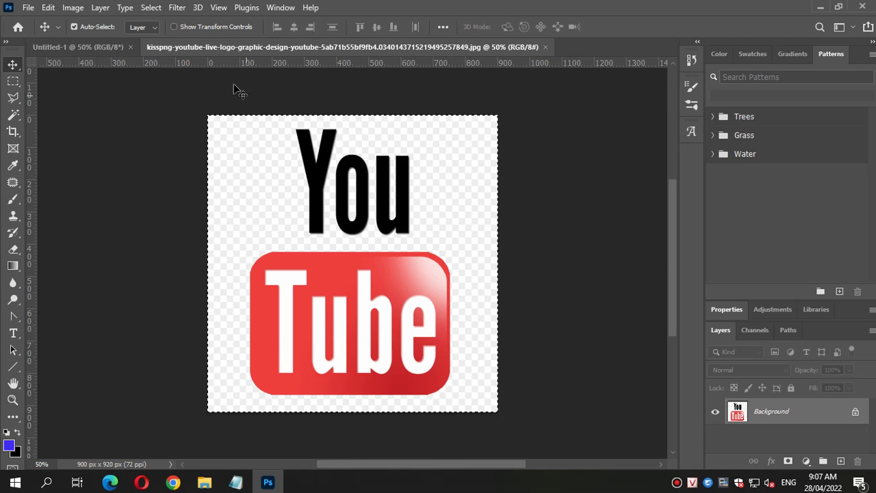
click(77, 47)
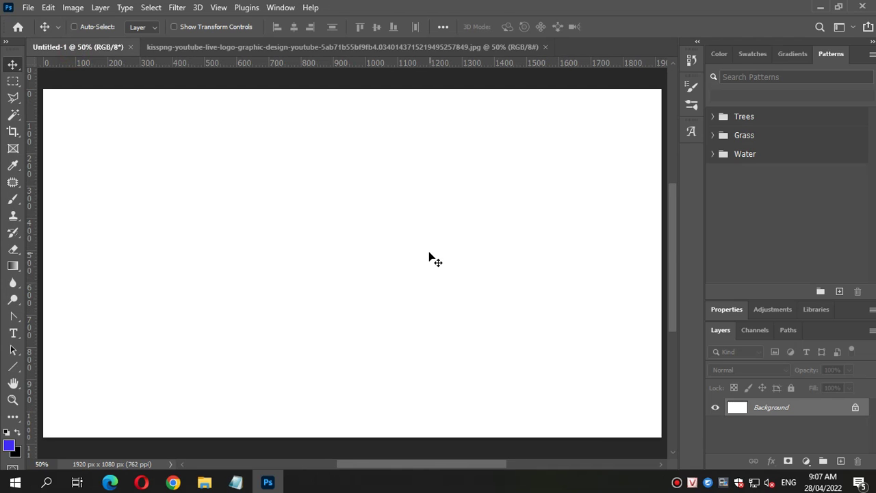
Paste the YouTube logo into Untitled-1, scale it to about 117%, and place it against the left edge
key(ctrl+v)
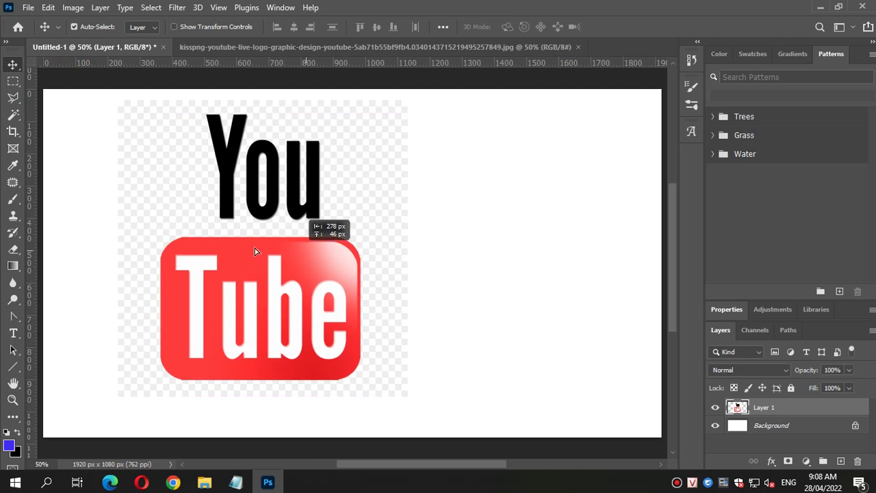
drag(362, 267, 199, 240)
click(303, 352)
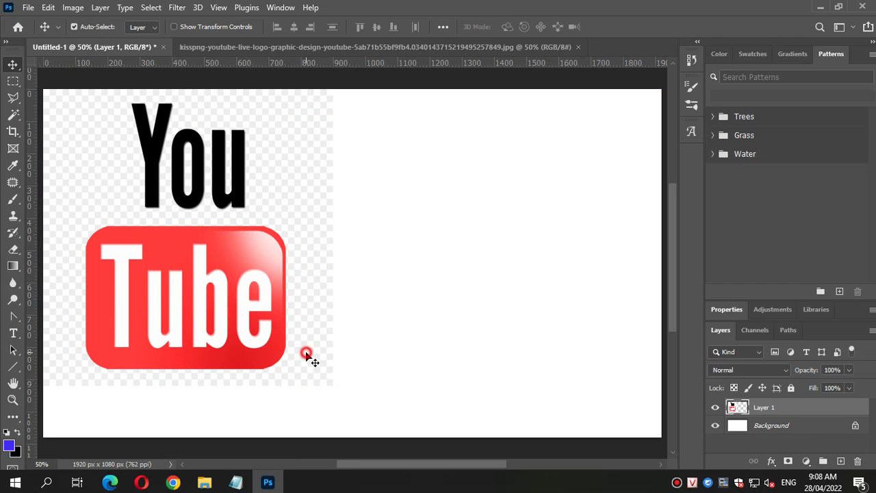
key(ctrl)
key(ctrl+t)
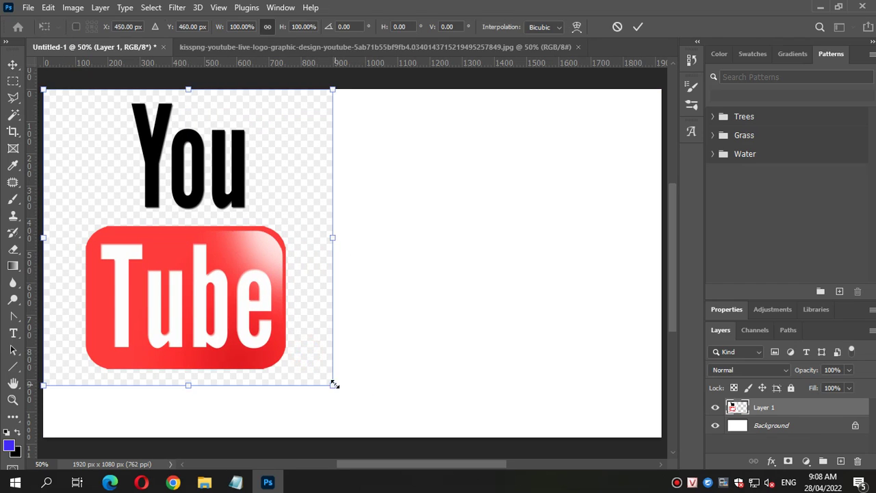
drag(333, 385, 369, 448)
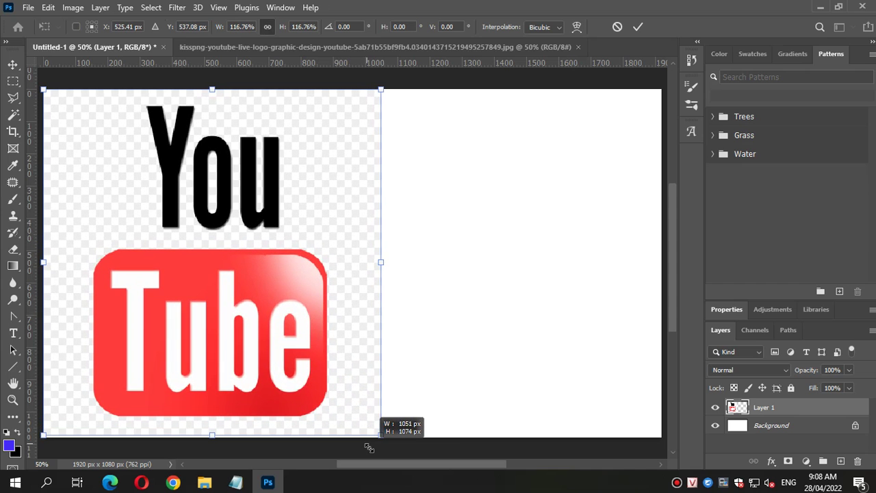
drag(358, 354, 326, 356)
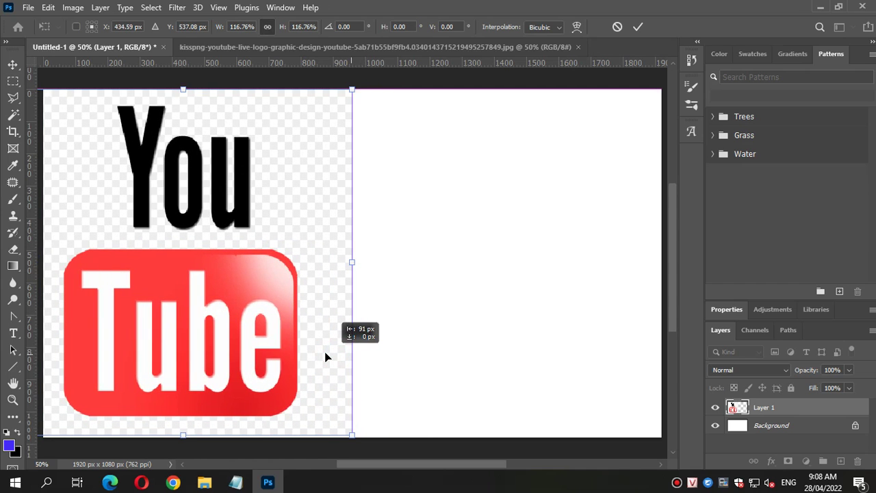
key(Return)
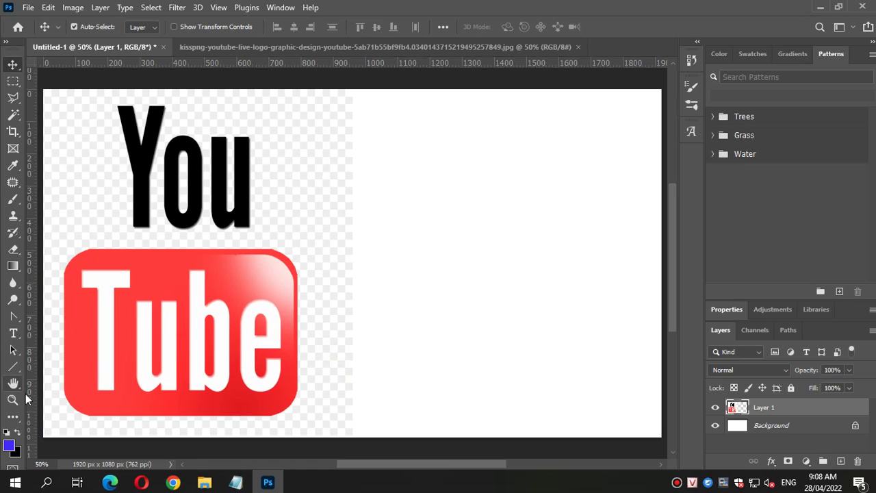
Start a text layer right of the logo reading 'TẠO H' and move it onto the canvas
click(14, 334)
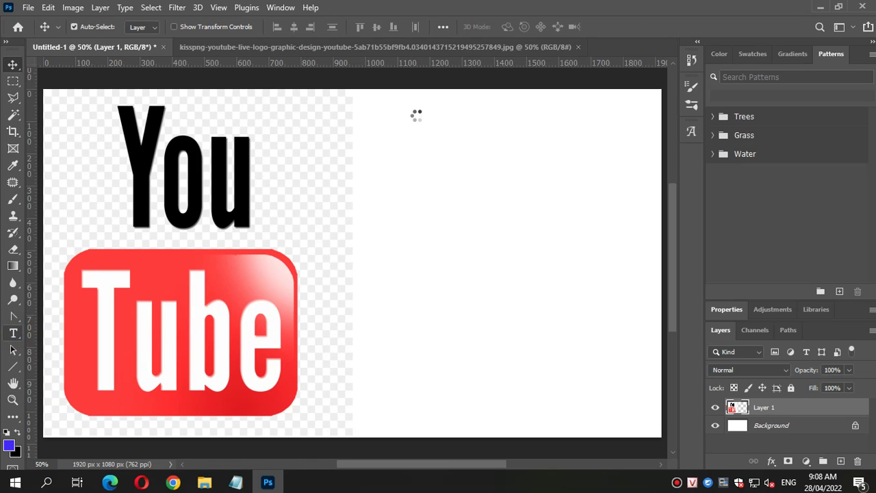
click(379, 131)
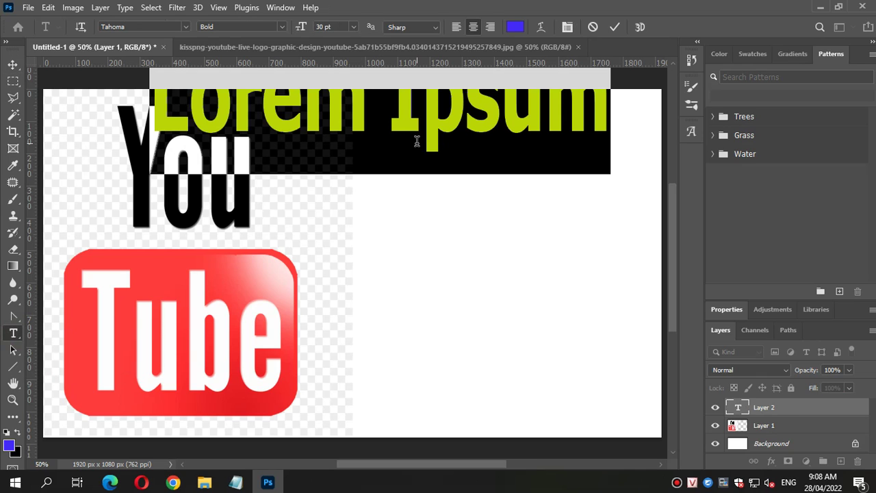
text(ta)
key(BackSpace)
key(BackSpace)
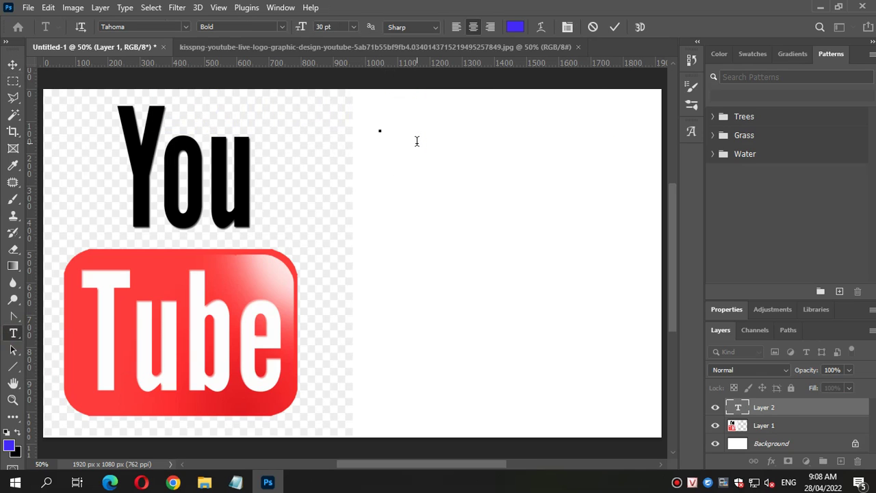
text(IAOj )
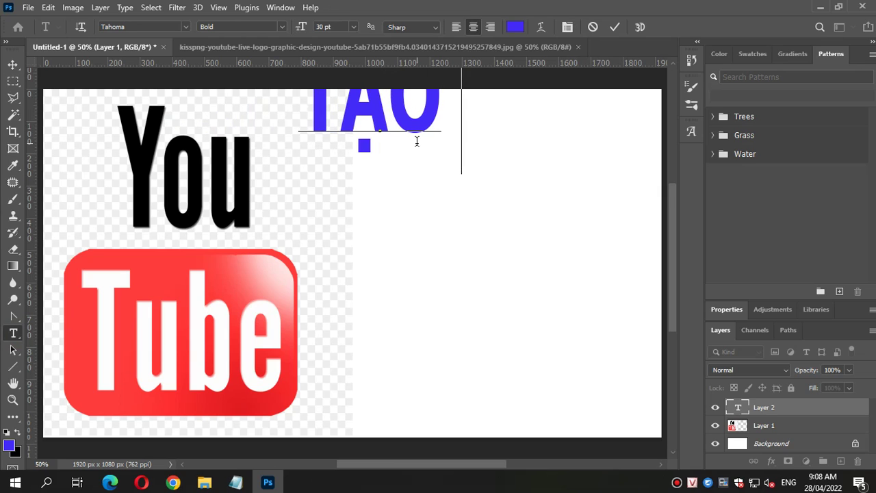
text(HIEN)
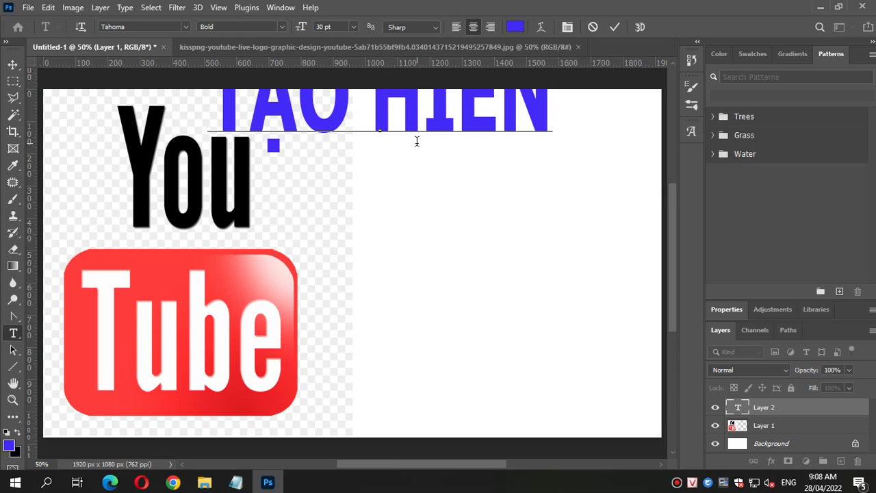
key(BackSpace)
key(BackSpace)
key(BackSpace)
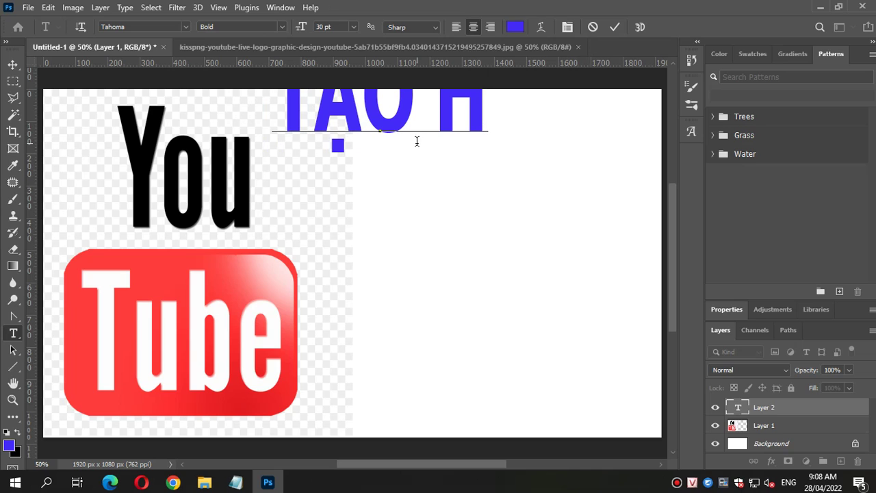
click(13, 67)
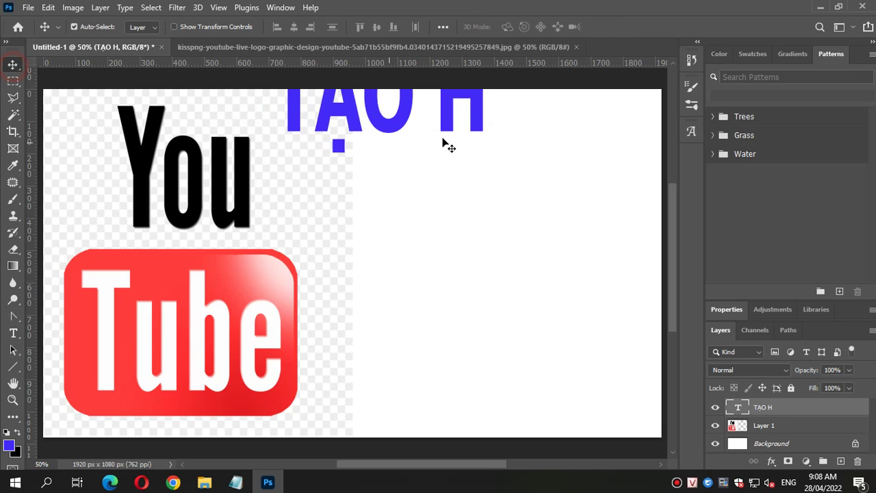
drag(397, 123, 403, 180)
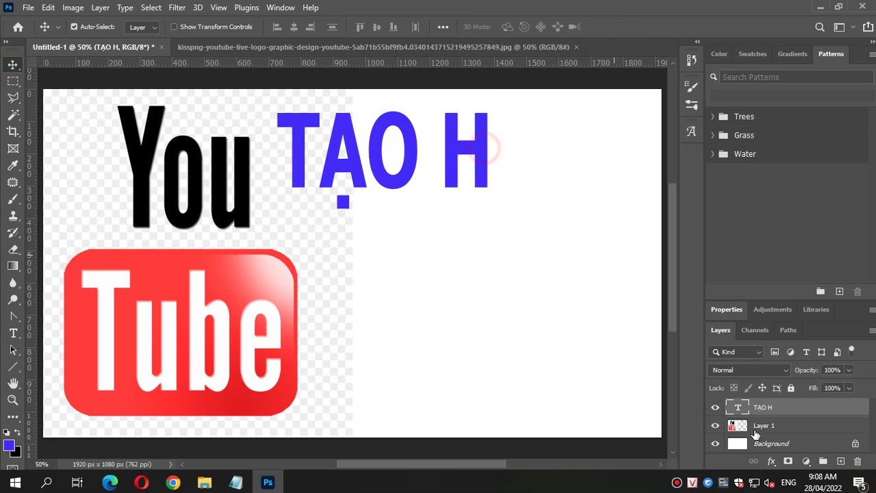
Complete the title so it reads 'TẠO HÌNH ĐẠI DIỆN'
key(t)
click(491, 155)
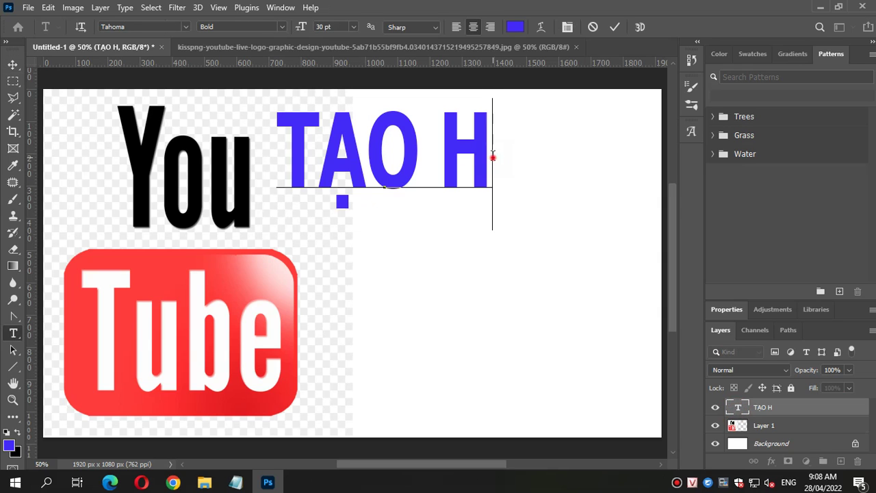
text(INH)
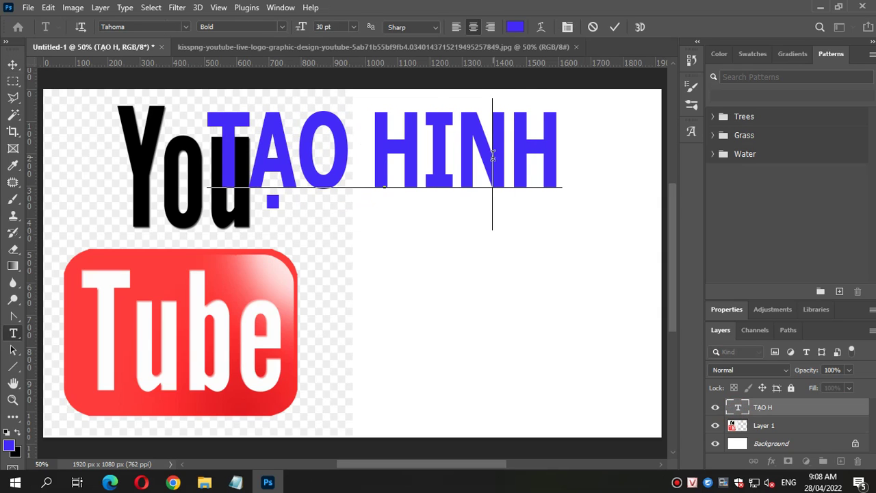
text(fDDAI)
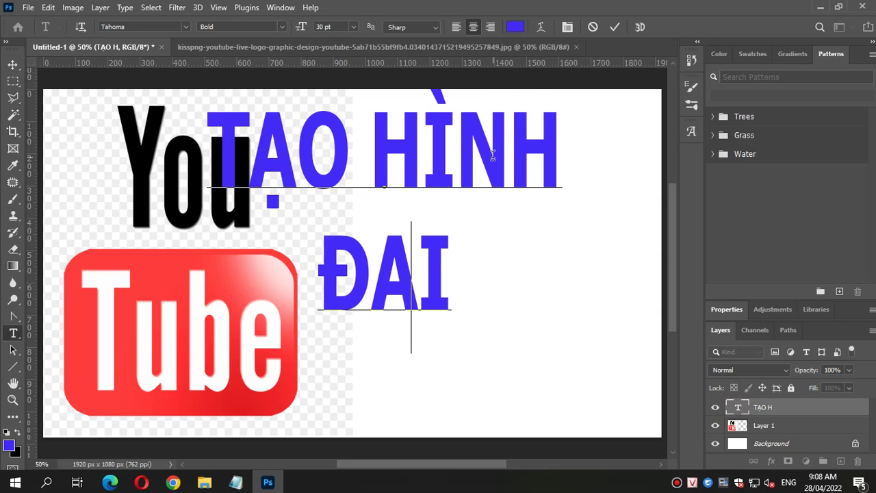
text(j DDIEN)
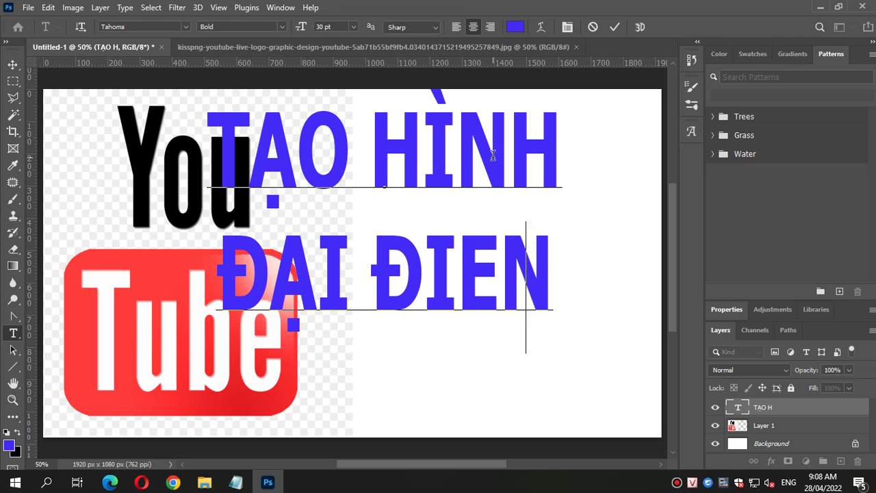
key(BackSpace)
key(BackSpace)
key(BackSpace)
key(BackSpace)
key(BackSpace)
text(DIE)
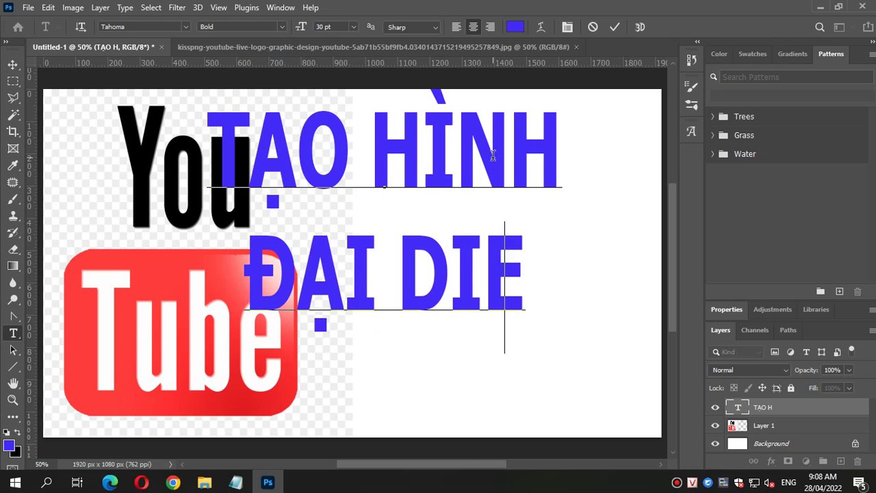
text(ENj)
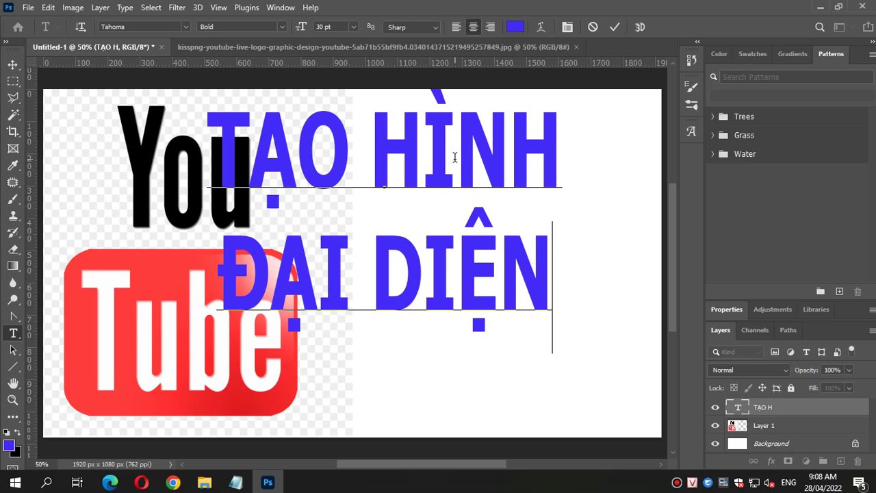
Set the whole title to 25 pt and move it right of the YouTube logo
key(ctrl+a)
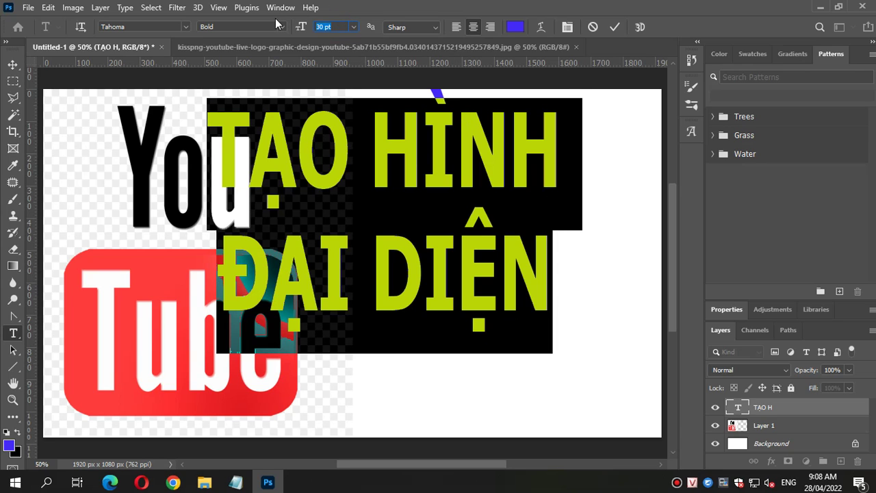
text(25)
key(Return)
click(12, 64)
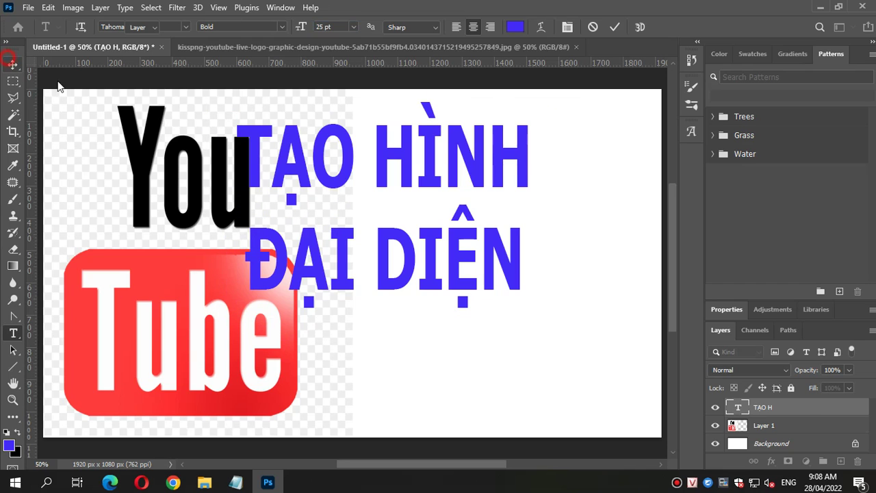
drag(437, 180, 511, 247)
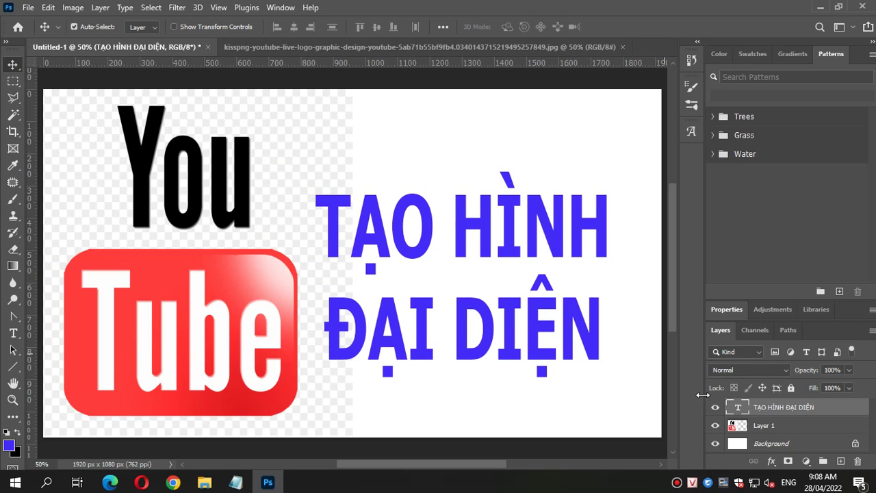
Add a green stroke layer style to the title text
right_click(737, 406)
click(758, 150)
key(h)
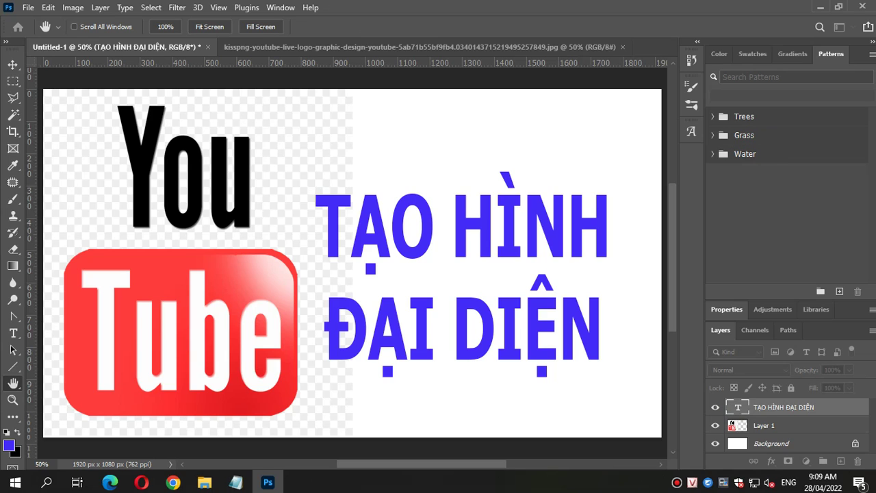
key(Return)
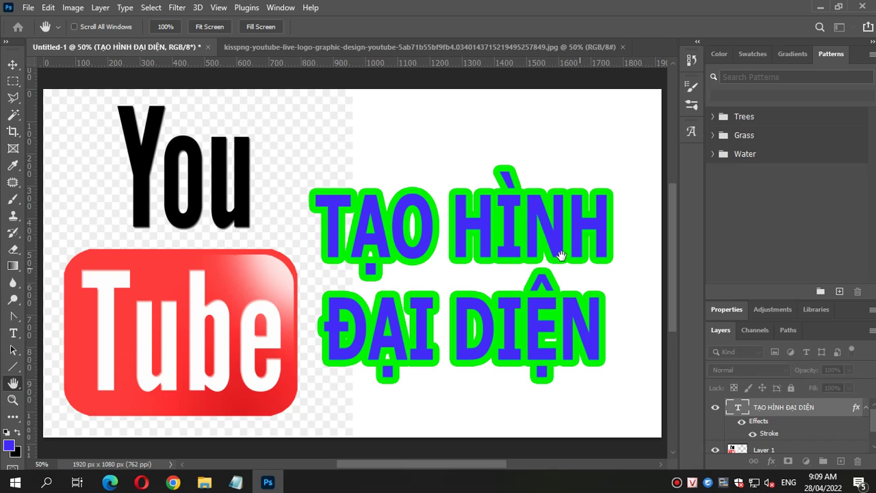
Enlarge the title to about 120% beside the logo and shift the logo slightly left
key(v)
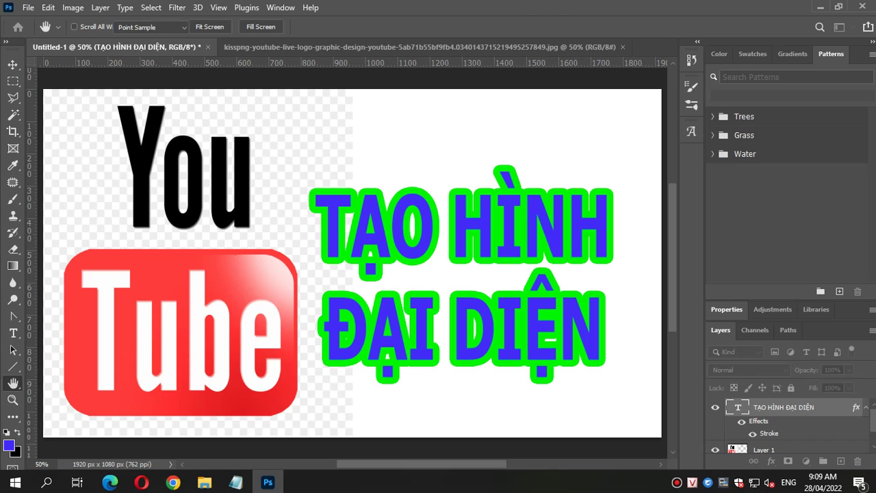
drag(553, 245, 523, 195)
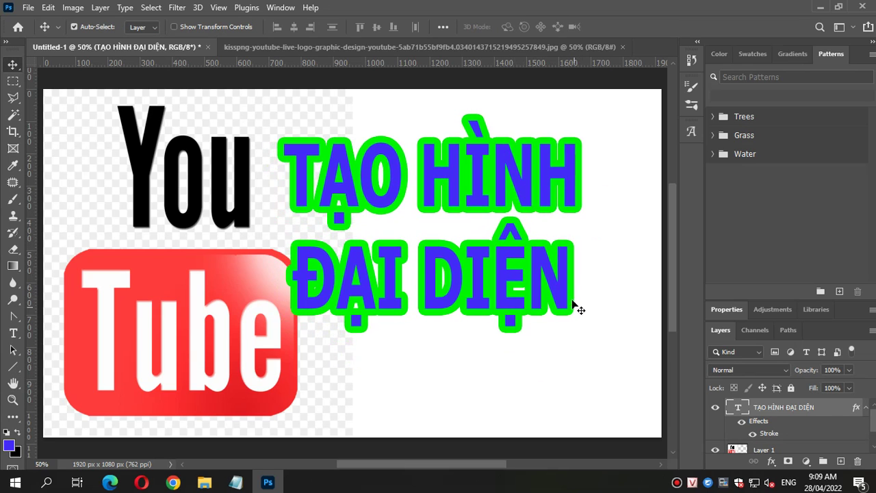
key(ctrl+t)
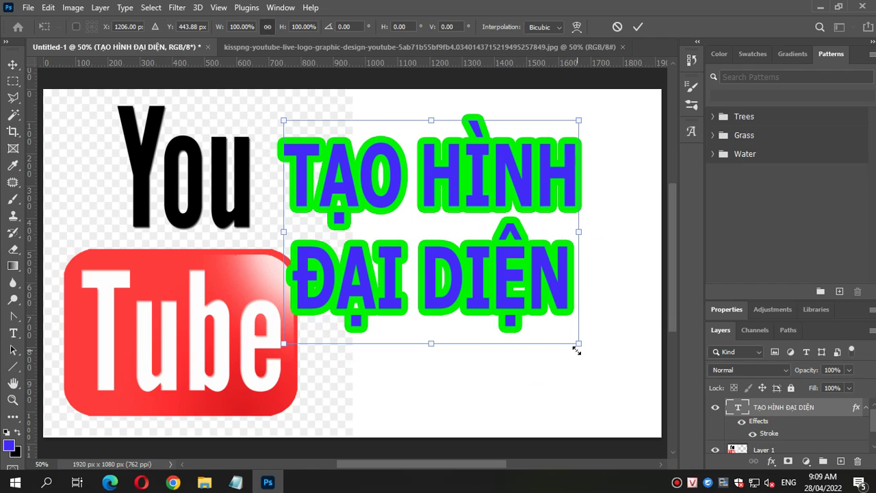
drag(576, 350, 634, 394)
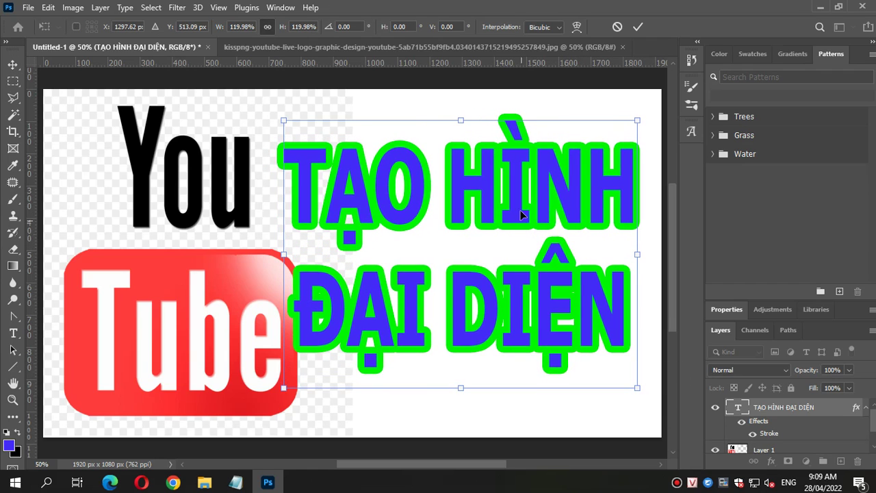
drag(520, 210, 527, 236)
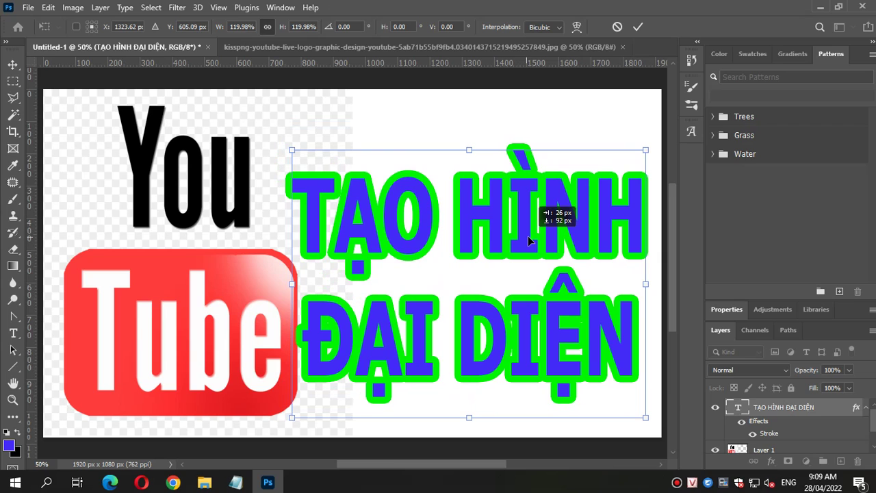
drag(528, 236, 531, 235)
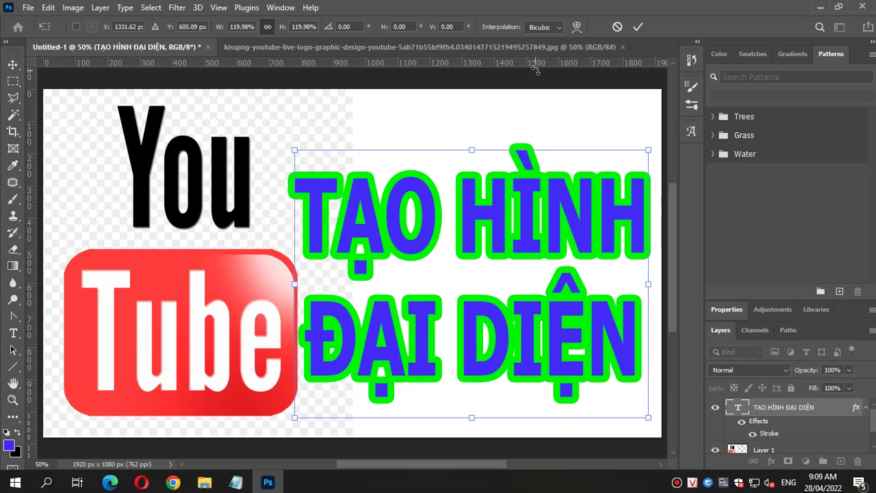
key(Return)
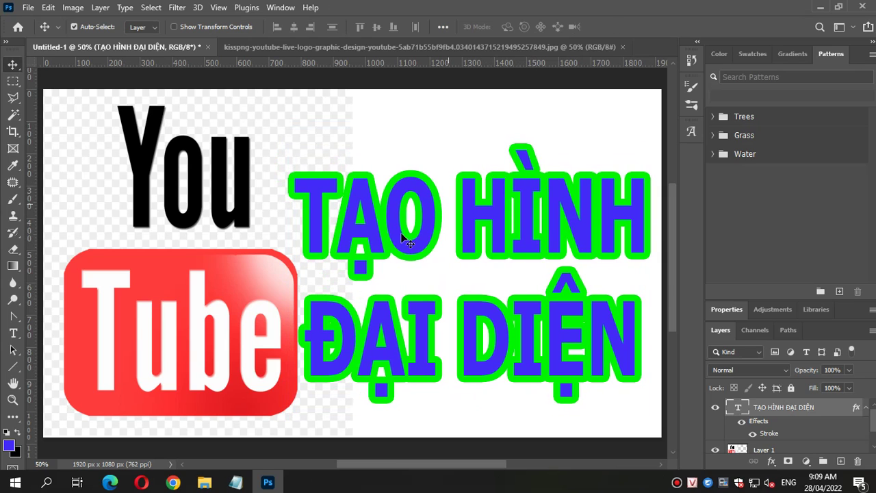
drag(245, 282, 237, 288)
Scale the YouTube logo to about 93%, place it left, and nudge the title up-left
key(ctrl+t)
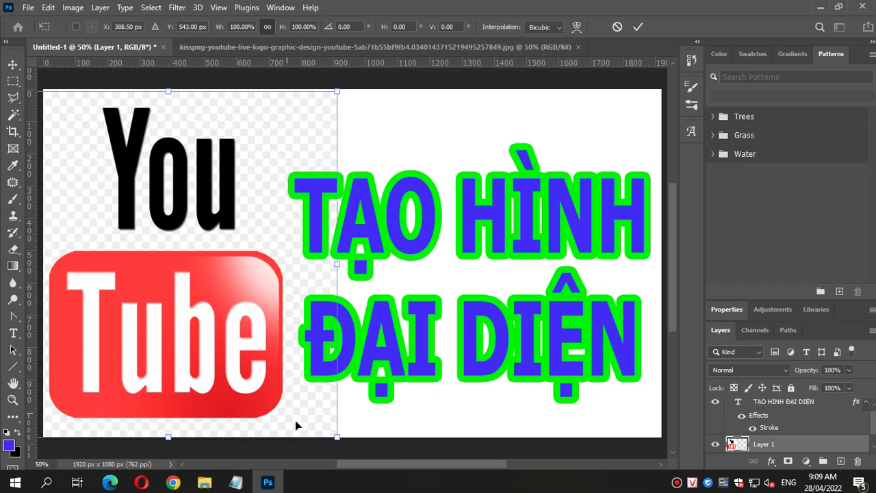
drag(335, 436, 303, 403)
drag(155, 233, 154, 261)
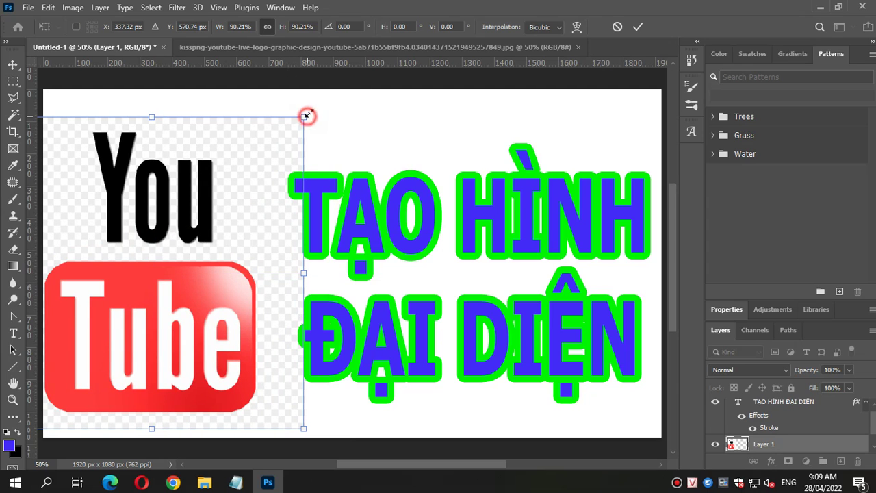
drag(304, 117, 312, 108)
drag(246, 154, 253, 148)
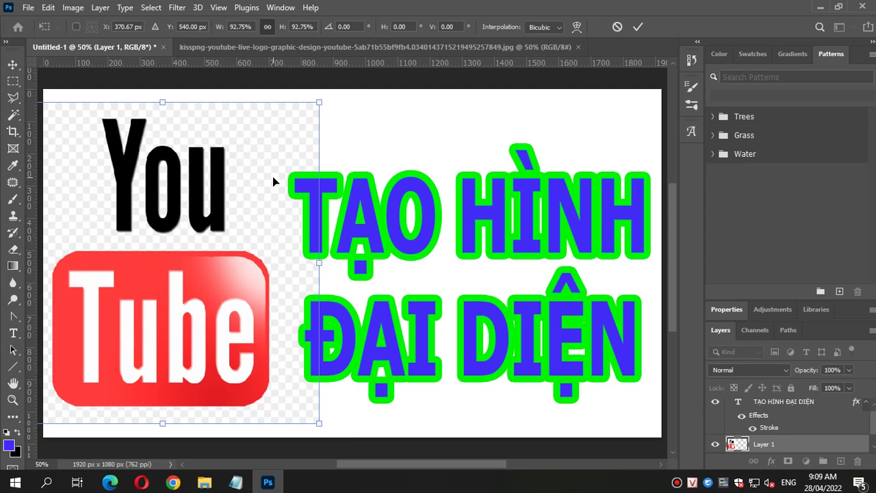
key(Return)
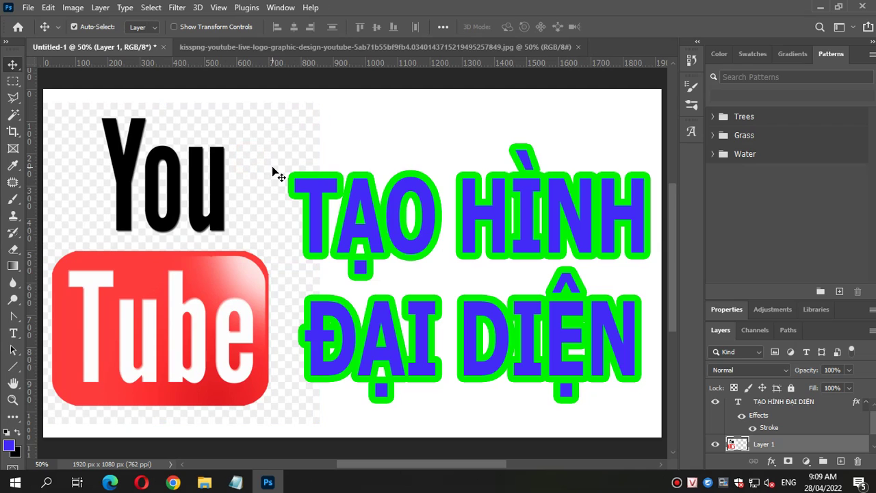
drag(522, 220, 516, 211)
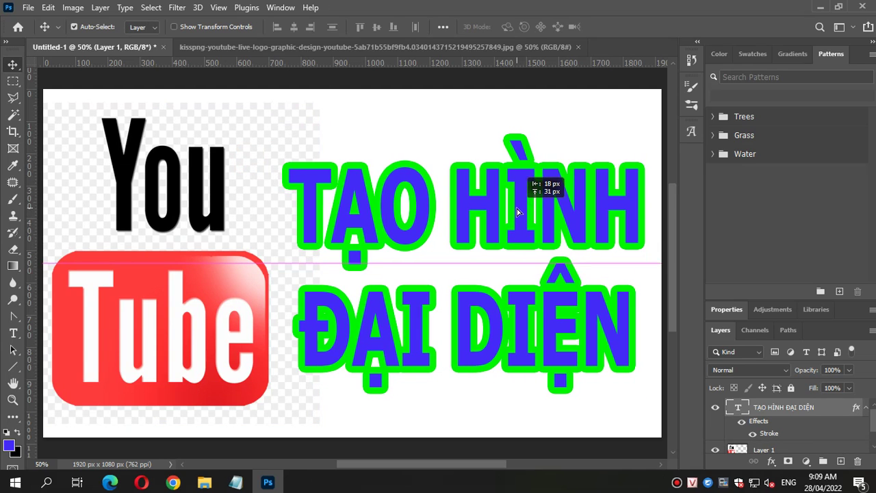
Add CHUẨN as a new third line below DIỆN in the title text
double_click(738, 407)
click(645, 343)
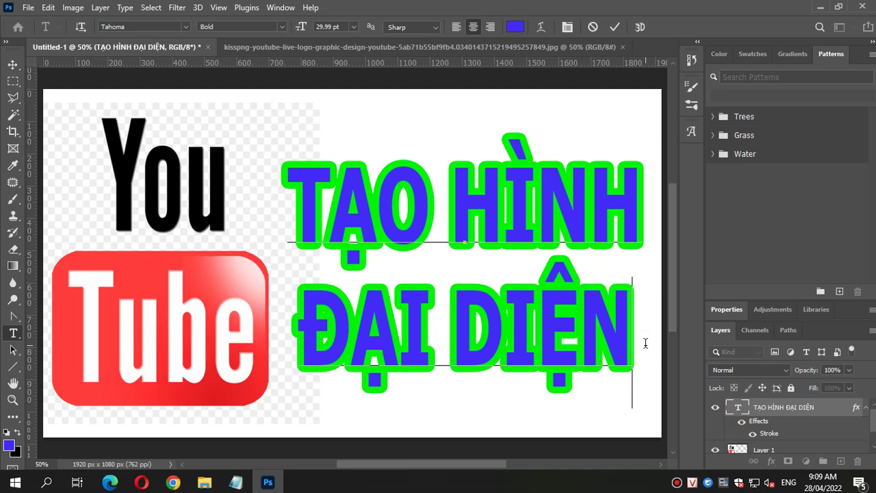
key(Return)
text(CHUAÂN)
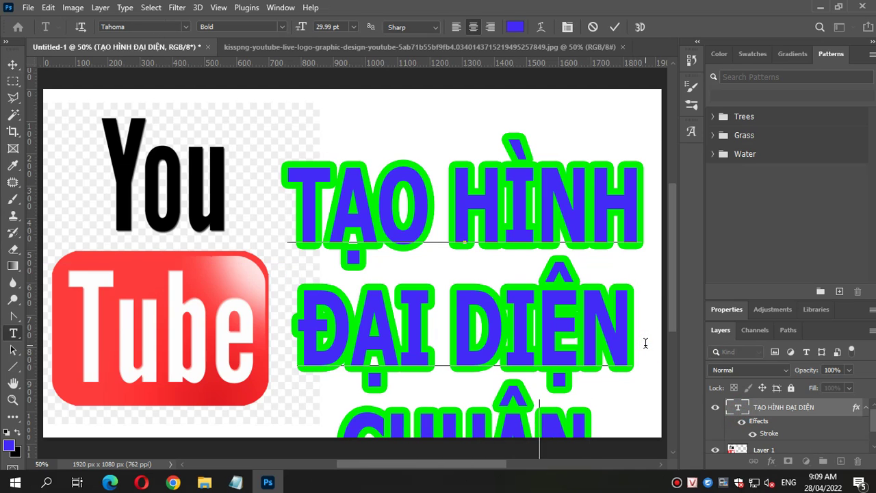
text(r)
click(12, 64)
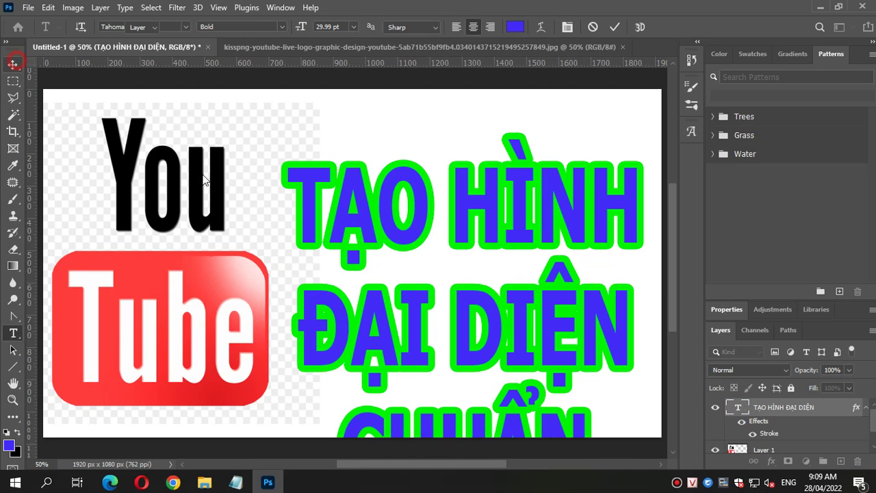
Raise the title, scale it to about 90%, and fit it beside the logo
drag(516, 227, 515, 182)
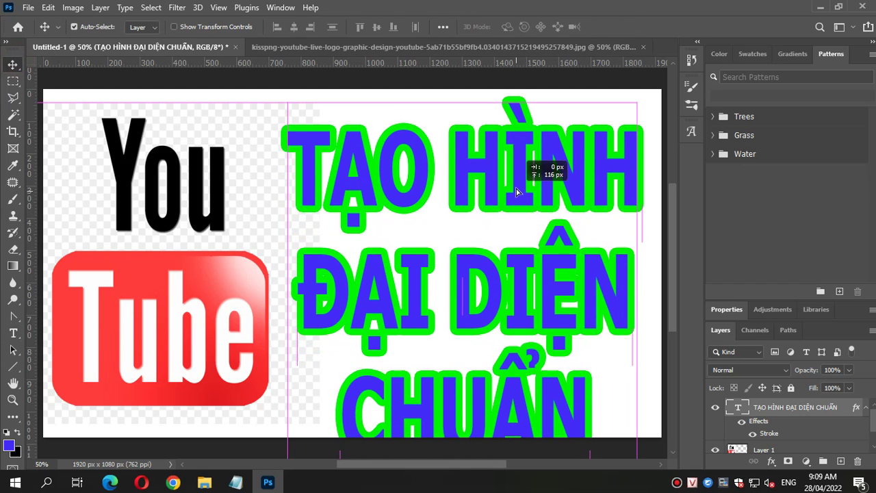
key(ctrl+t)
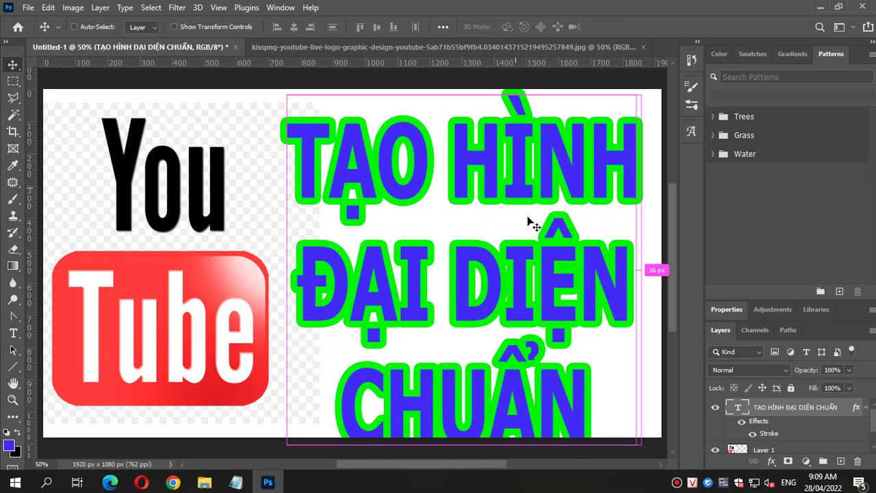
drag(637, 93, 618, 117)
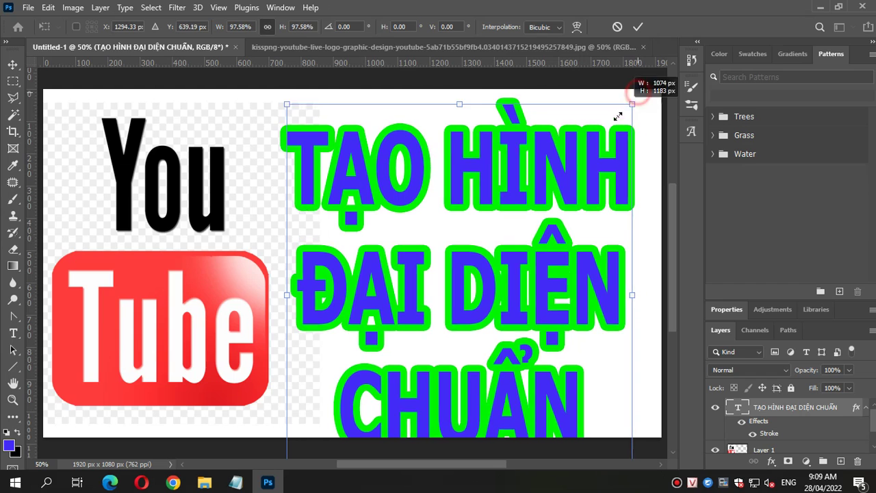
drag(557, 198, 529, 164)
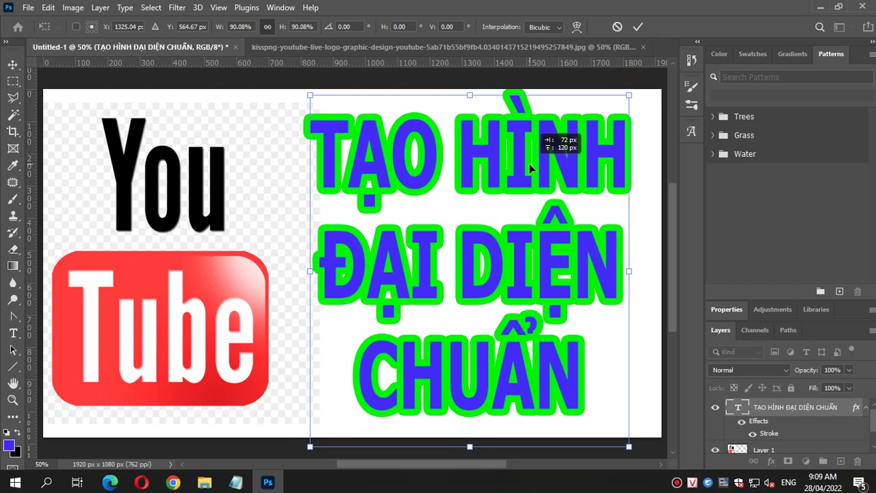
key(Return)
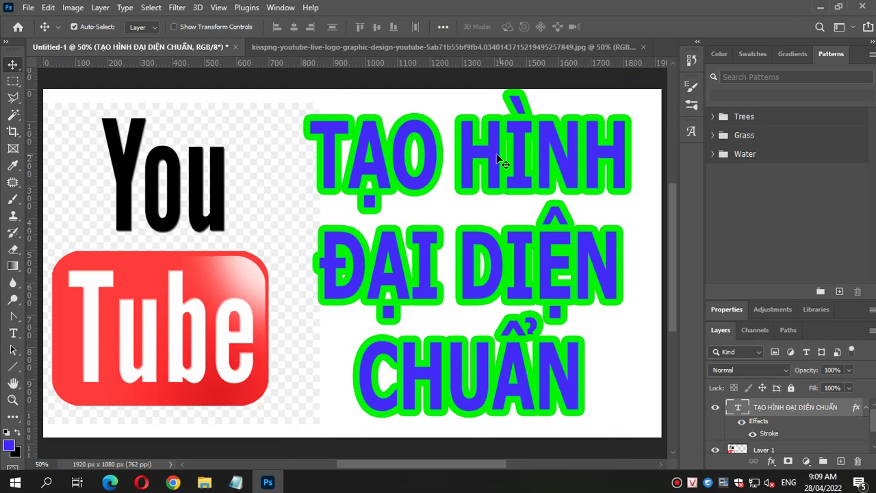
drag(513, 180, 508, 179)
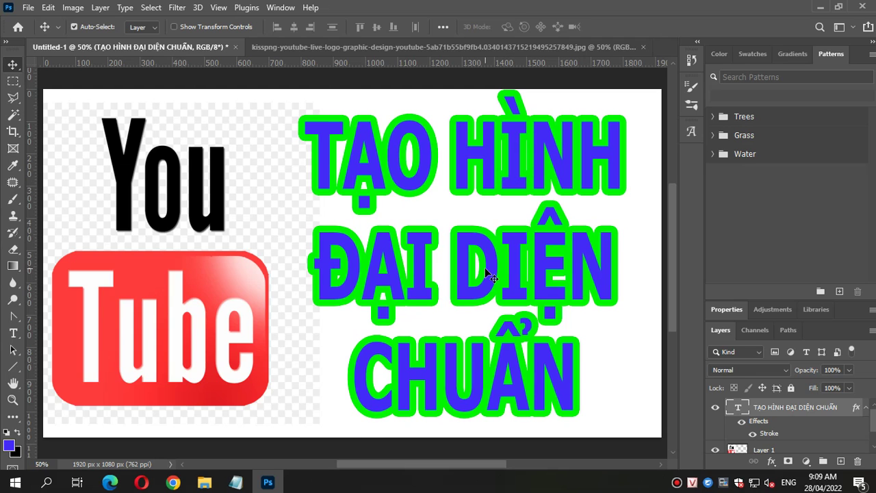
Export the design as a JPG on the Desktop named tao-hinh-dai-dien-chuan-youtube
click(28, 7)
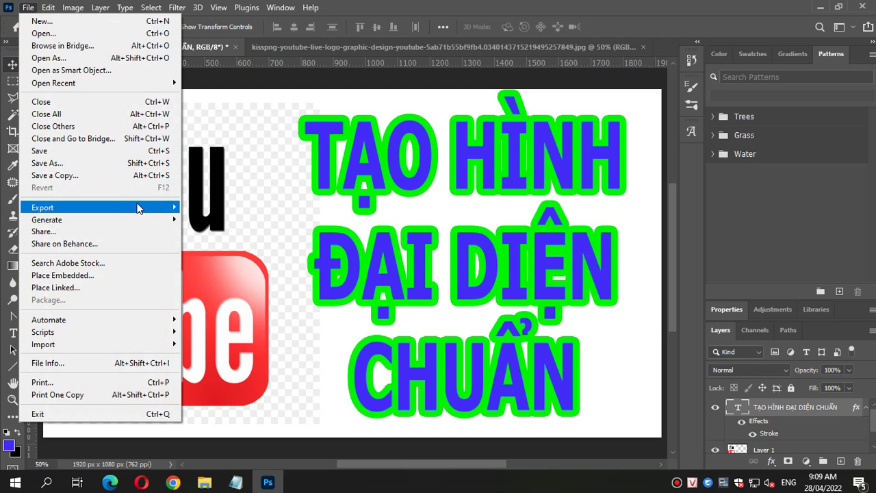
mouse_move(95, 207)
click(289, 209)
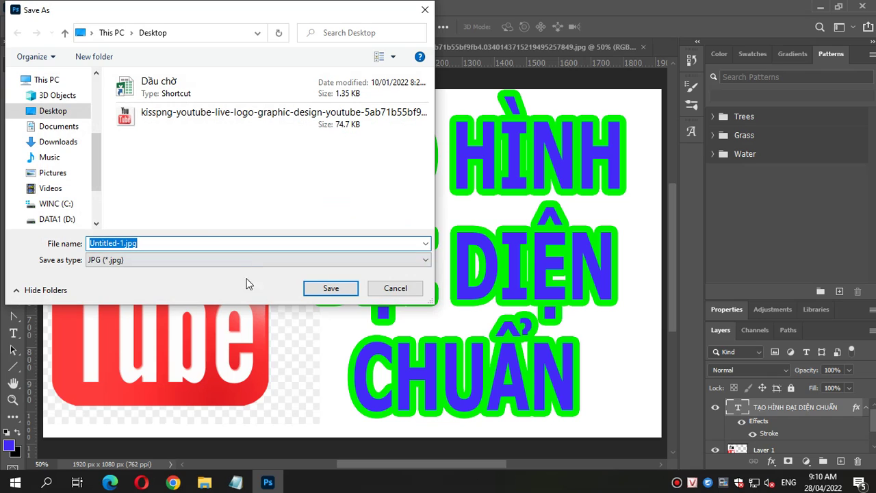
text(T)
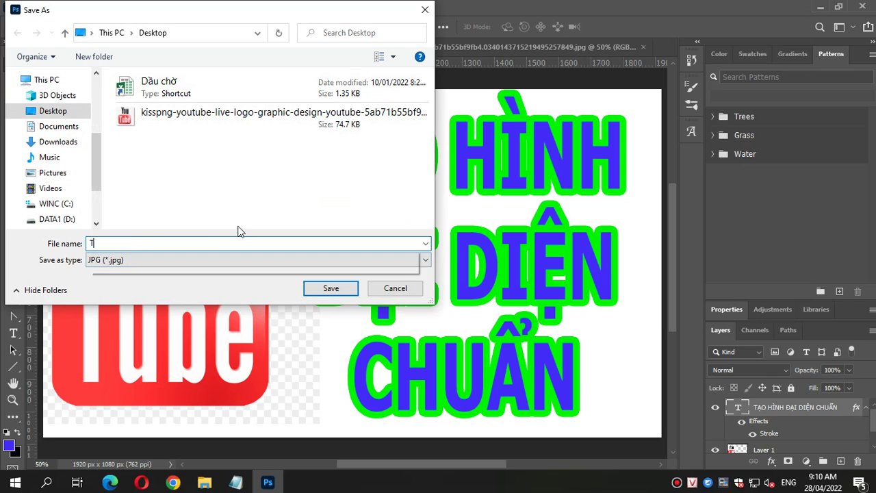
text(AO)
key(BackSpace)
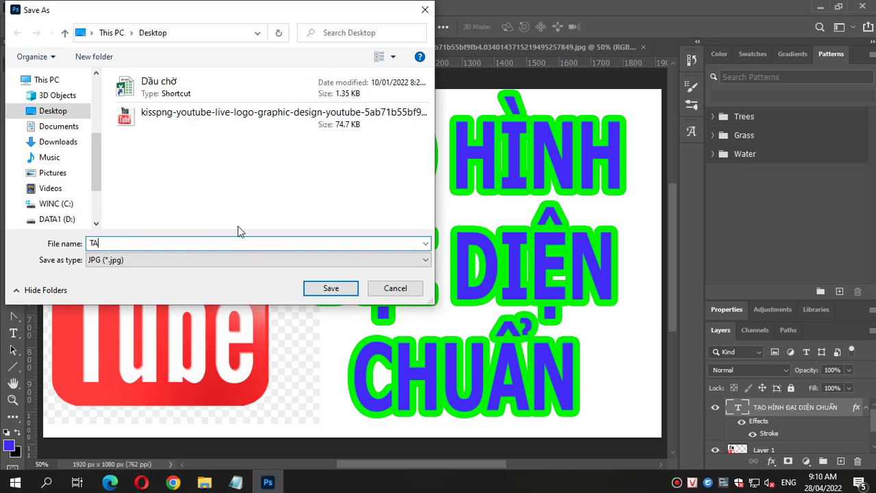
key(BackSpace)
key(BackSpace)
text(tao-hinh-dai-dien-chuan-youtube)
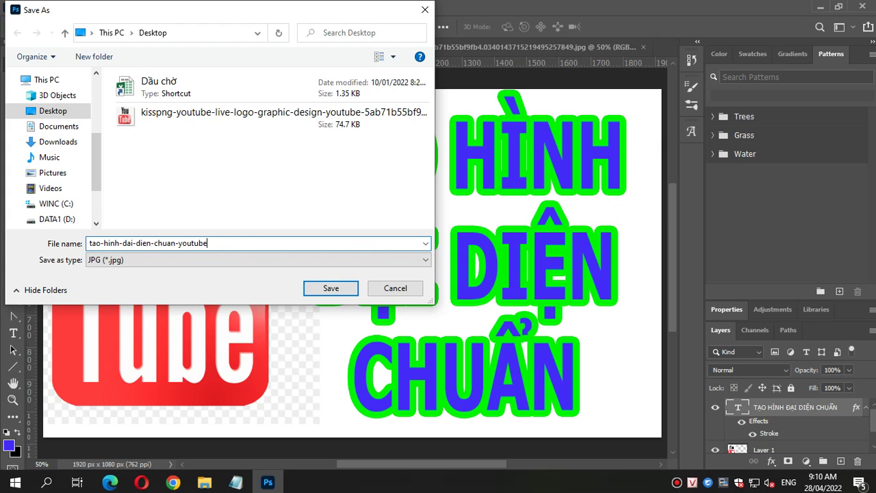
key(Return)
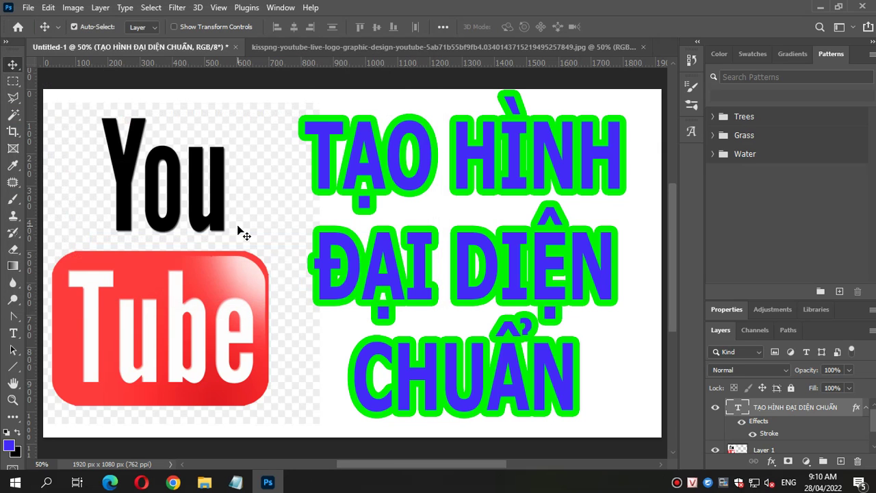
Minimise Photoshop, re-sort the desktop icons, and select the saved tao-hinh-dai-dien-chuan-youtube.jpg
click(820, 6)
right_click(314, 156)
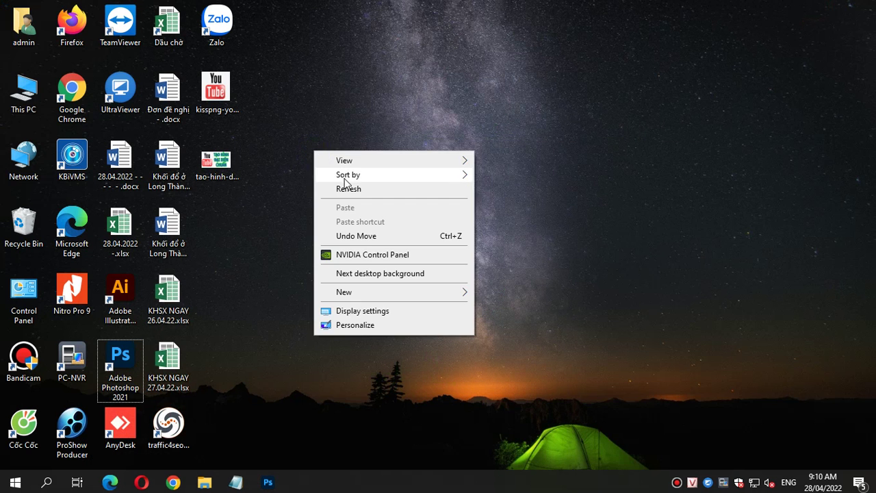
click(342, 186)
double_click(119, 291)
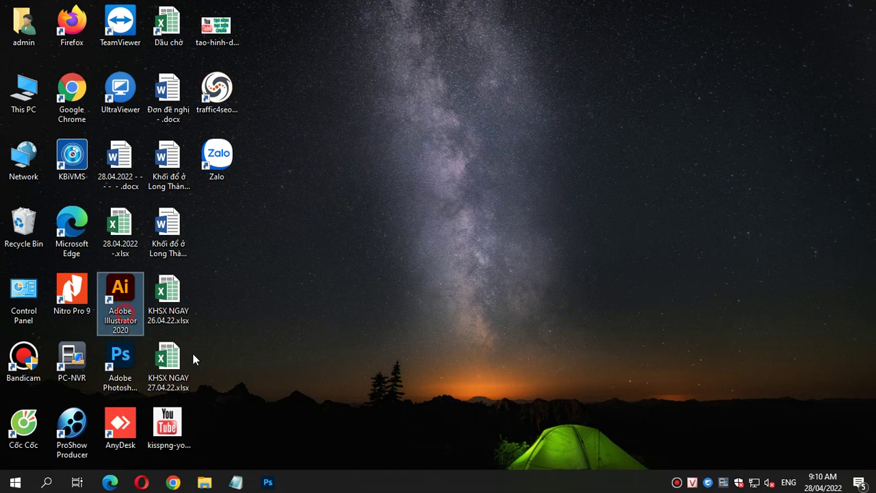
click(242, 45)
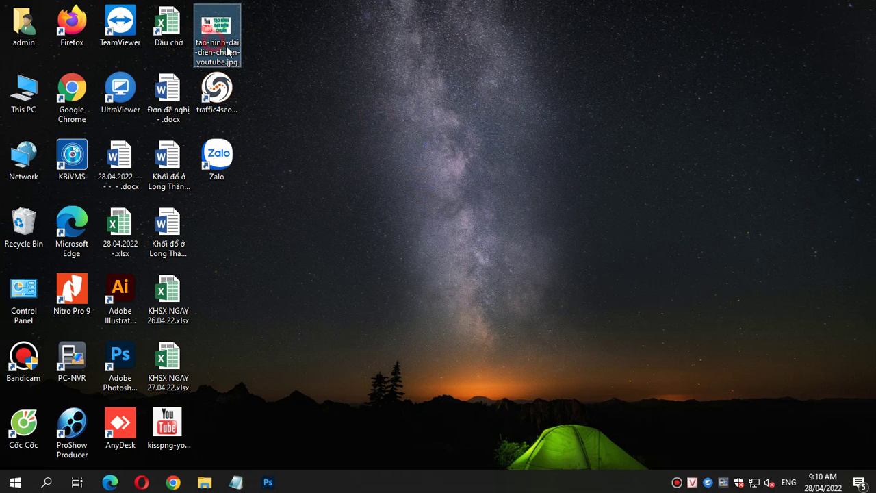
key(F2)
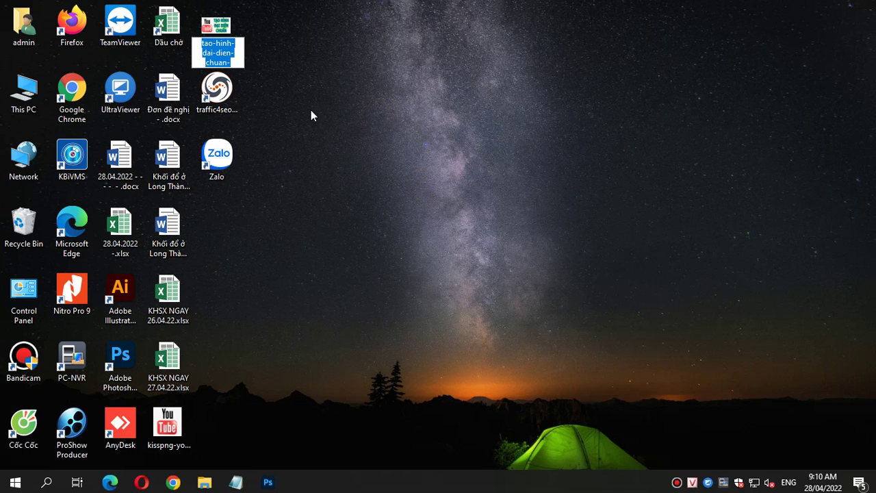
key(Return)
Paste tao-hinh-dai-dien-chuan-youtube into the JPG's Title, Subject and Tags details
right_click(221, 27)
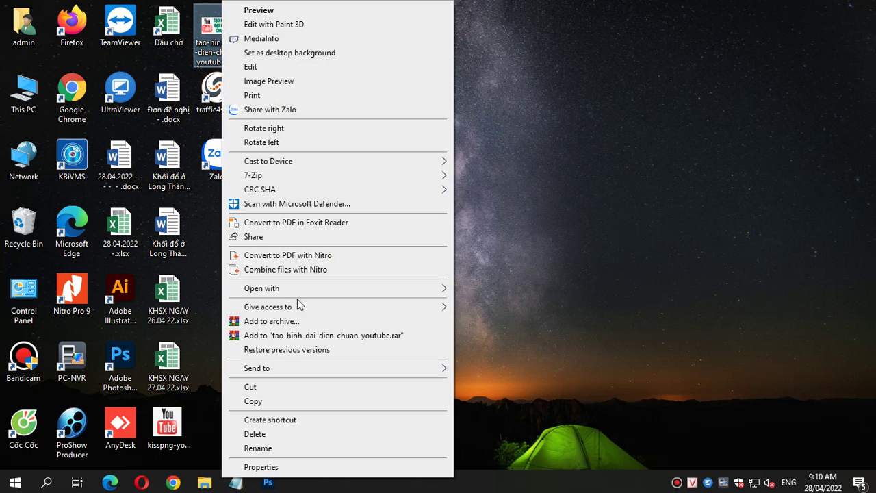
click(285, 466)
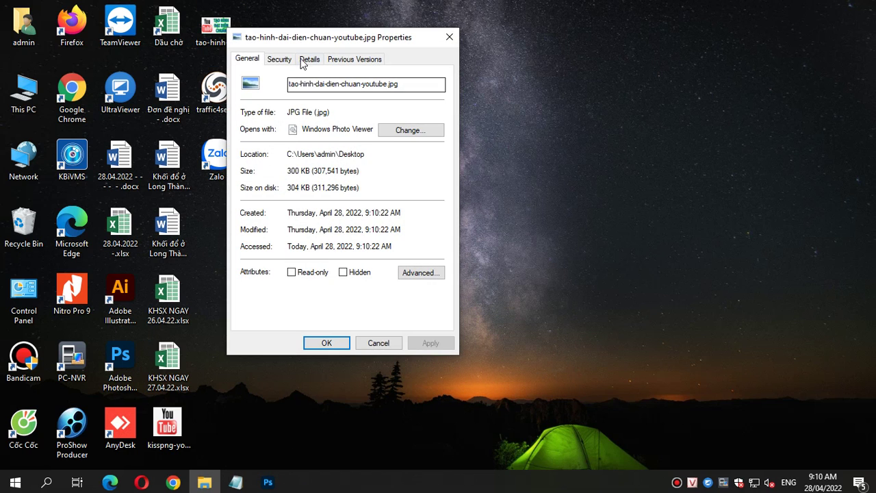
click(308, 59)
click(343, 109)
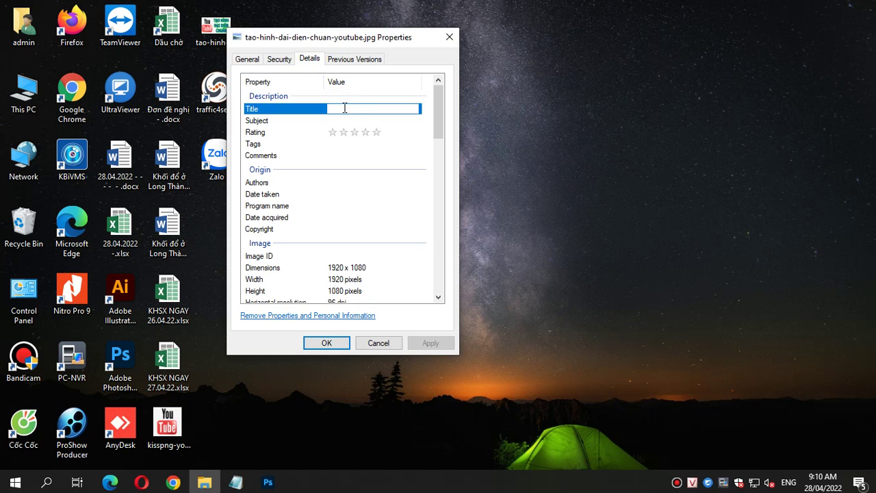
text(tao-hinh-dai-dien-chuan-youtube)
click(339, 121)
text(tao-hinh-dai-dien-chuan-youtube)
click(349, 144)
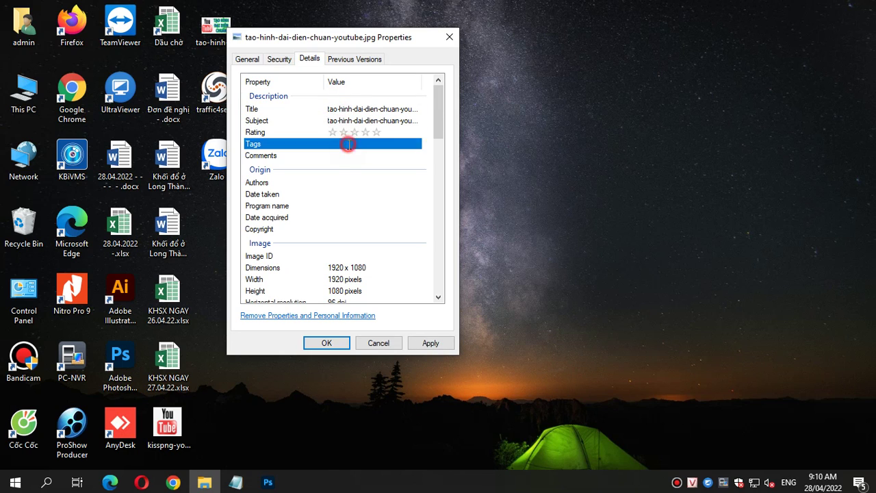
text(tao-hinh-dai-dien-chuan-youtube)
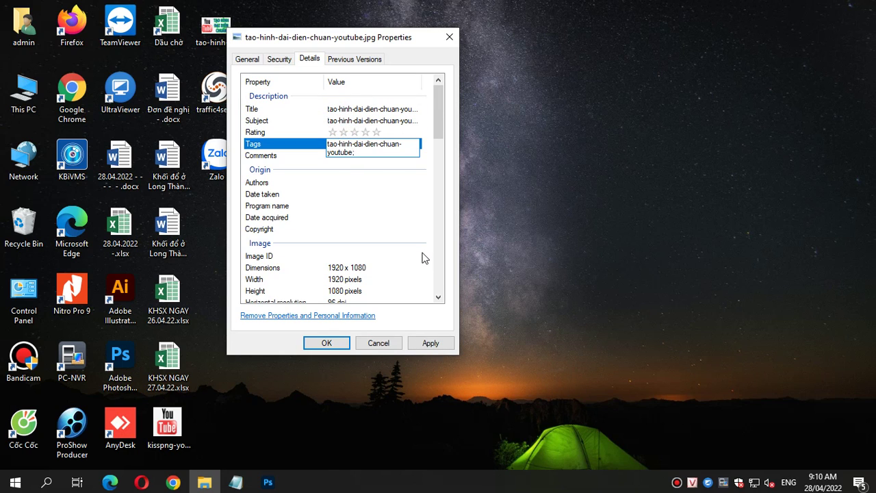
Apply the new file details, close Properties, and view the JPG in Photo Viewer
click(435, 344)
click(331, 344)
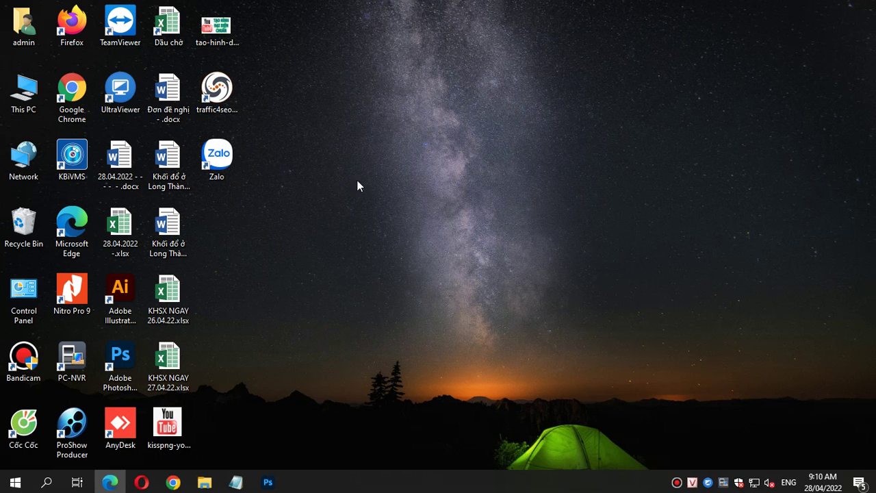
double_click(229, 33)
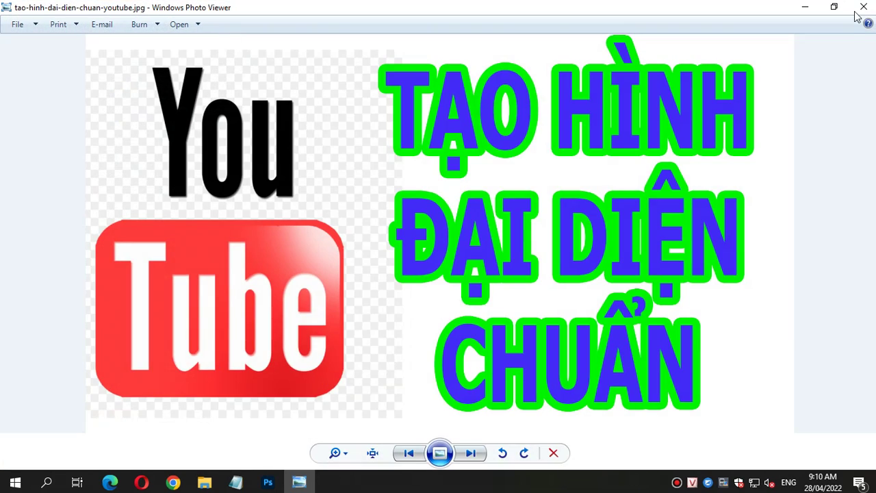